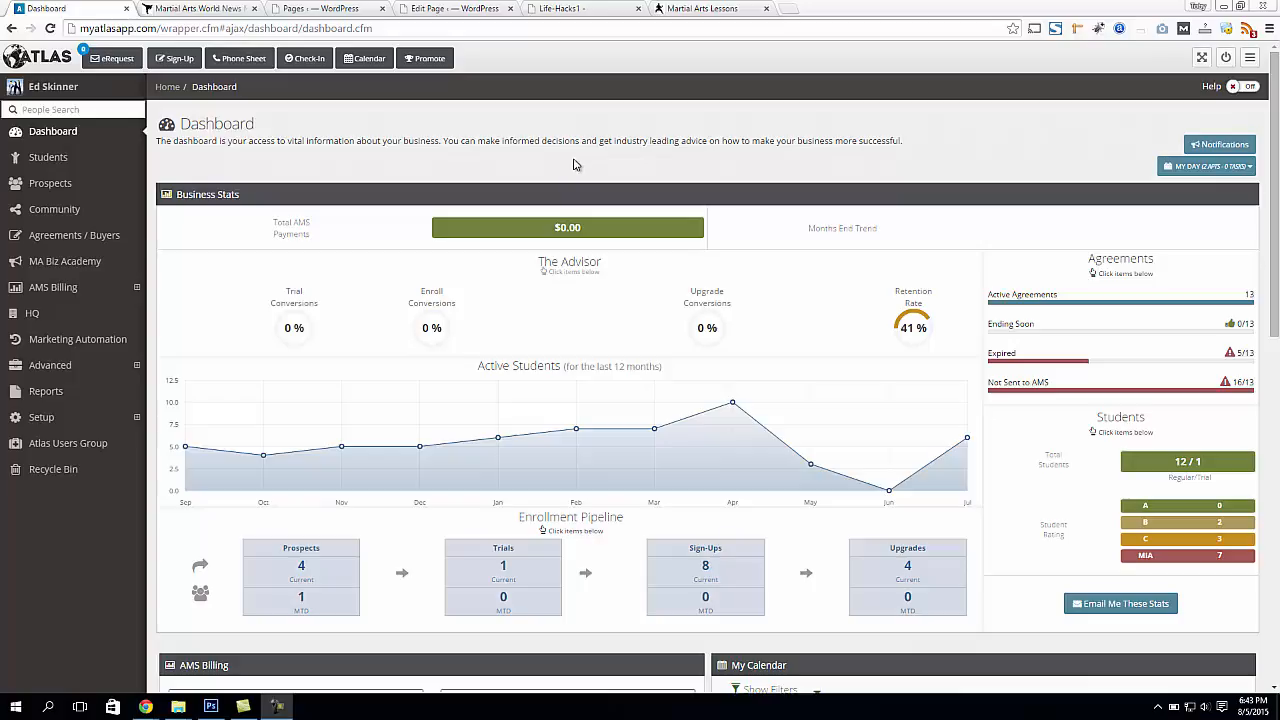
Switch to the martialartsforme.com home page and examine its lead-capture form and offer
left_click(735, 13)
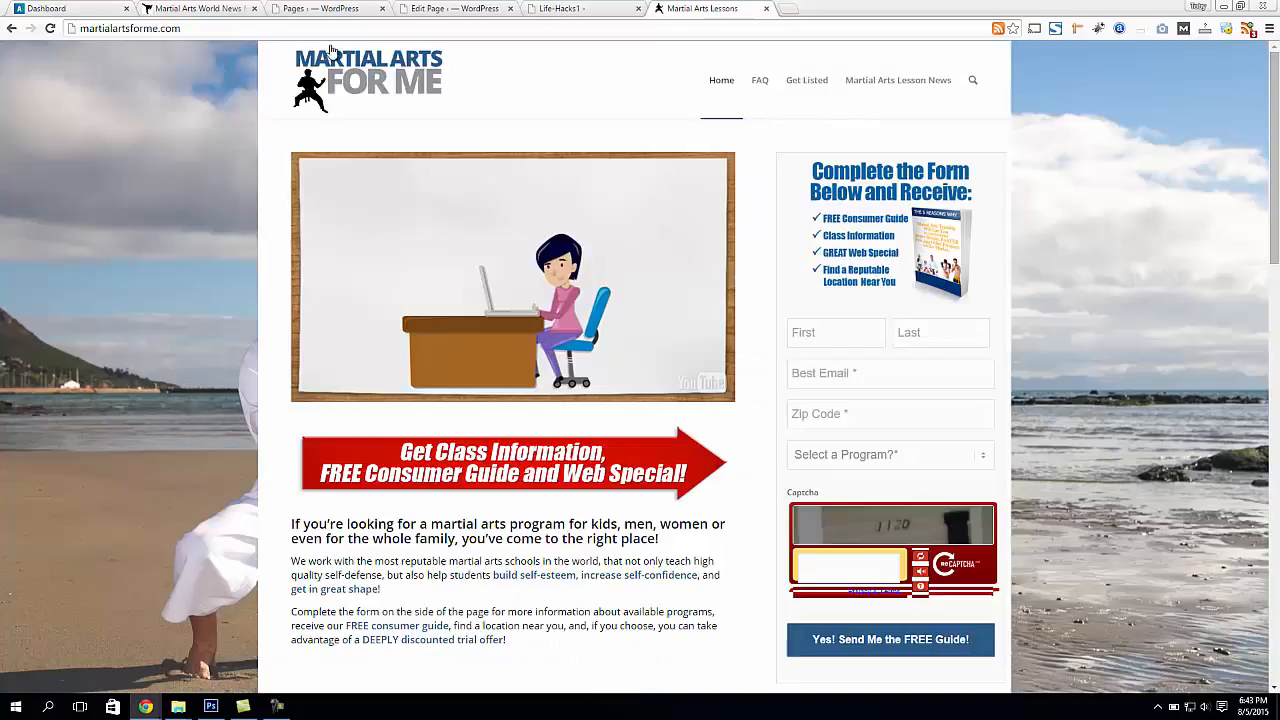
left_click_drag(355, 80, 157, 106)
scroll(232, 250, "down", 1)
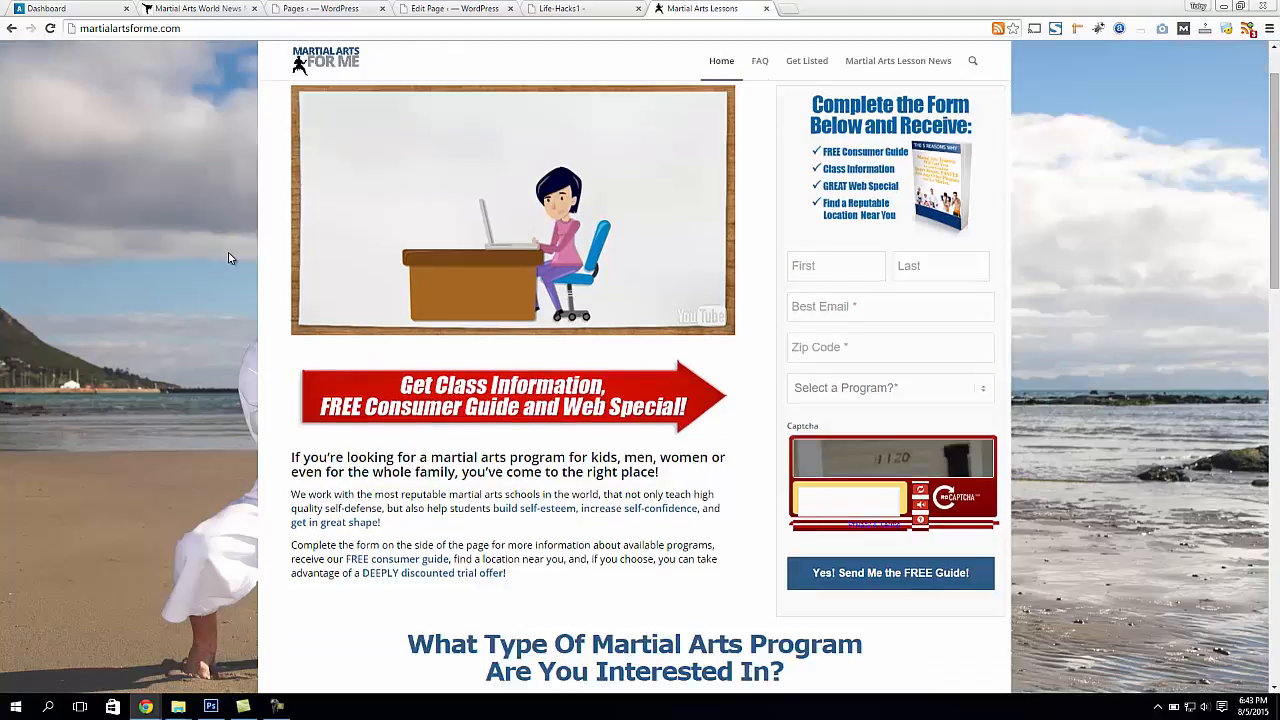
scroll(228, 258, "up", 1)
left_click_drag(886, 238, 940, 249)
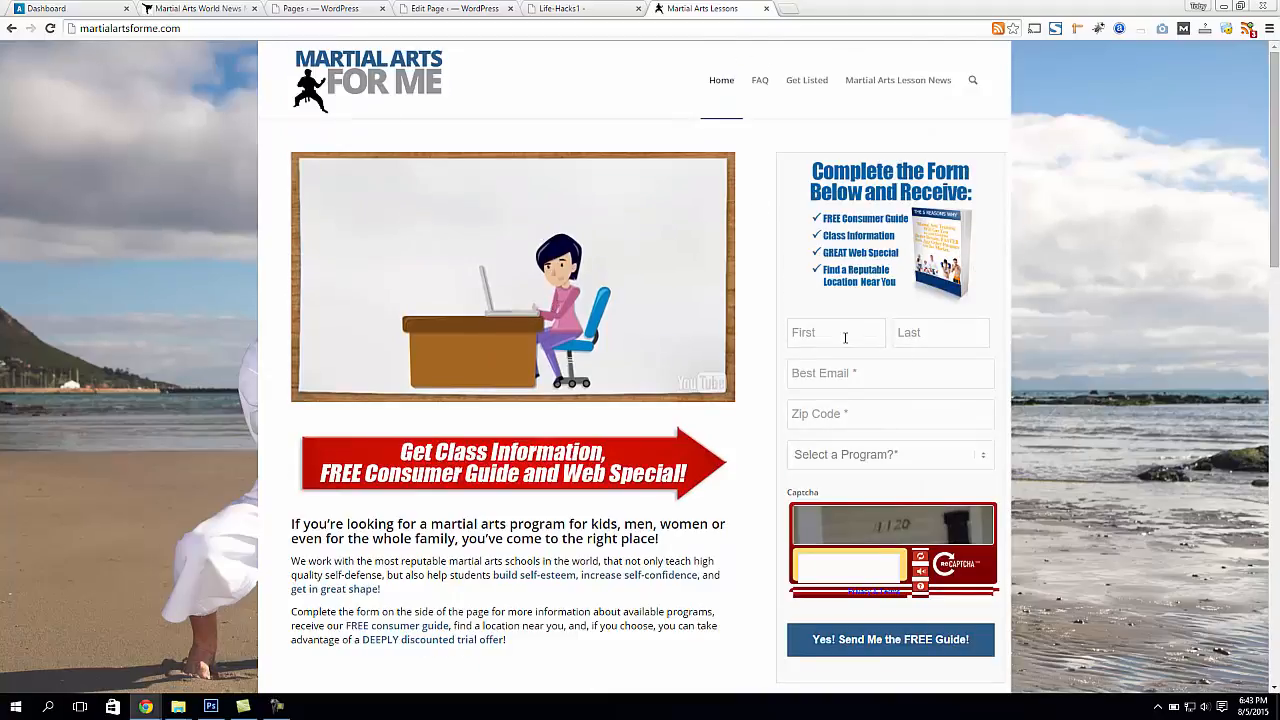
left_click(835, 405)
left_click(856, 330)
left_click_drag(920, 243, 910, 240)
left_click(840, 413)
left_click(908, 331)
Compare the Atlas dashboard with the martialartsforme.com home page
left_click(573, 8)
left_click(86, 10)
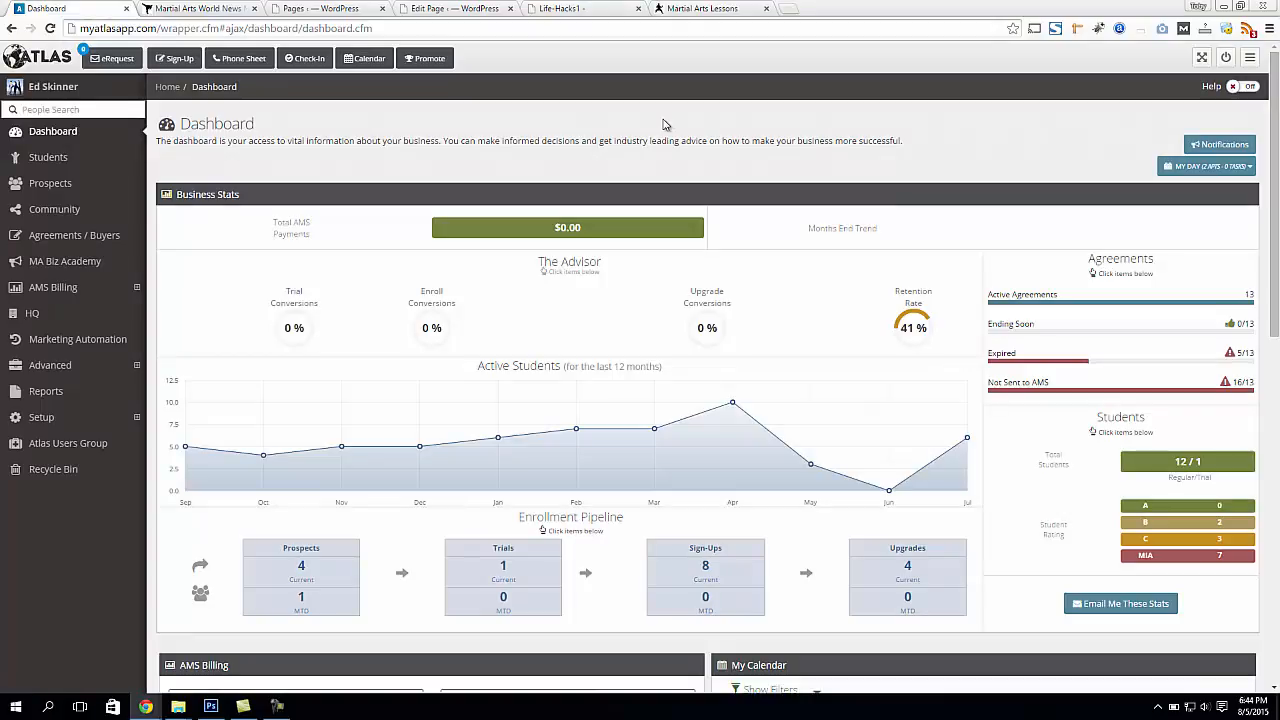
left_click(700, 8)
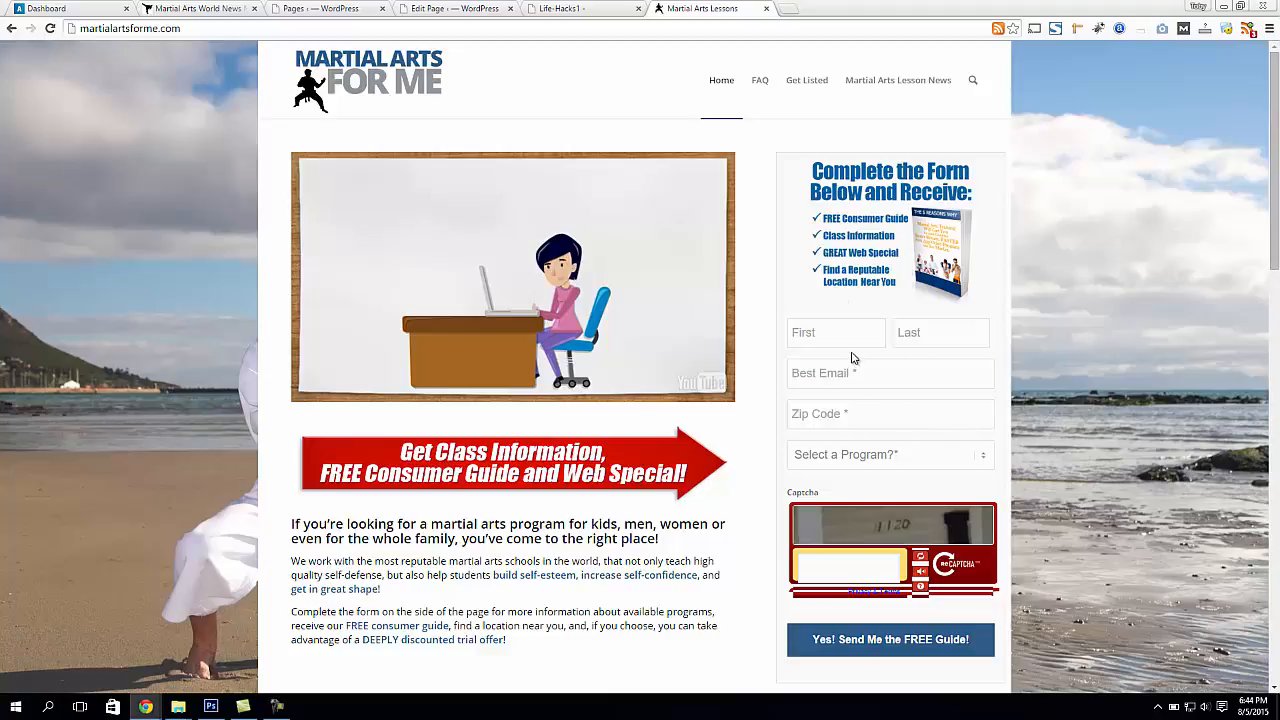
left_click(70, 10)
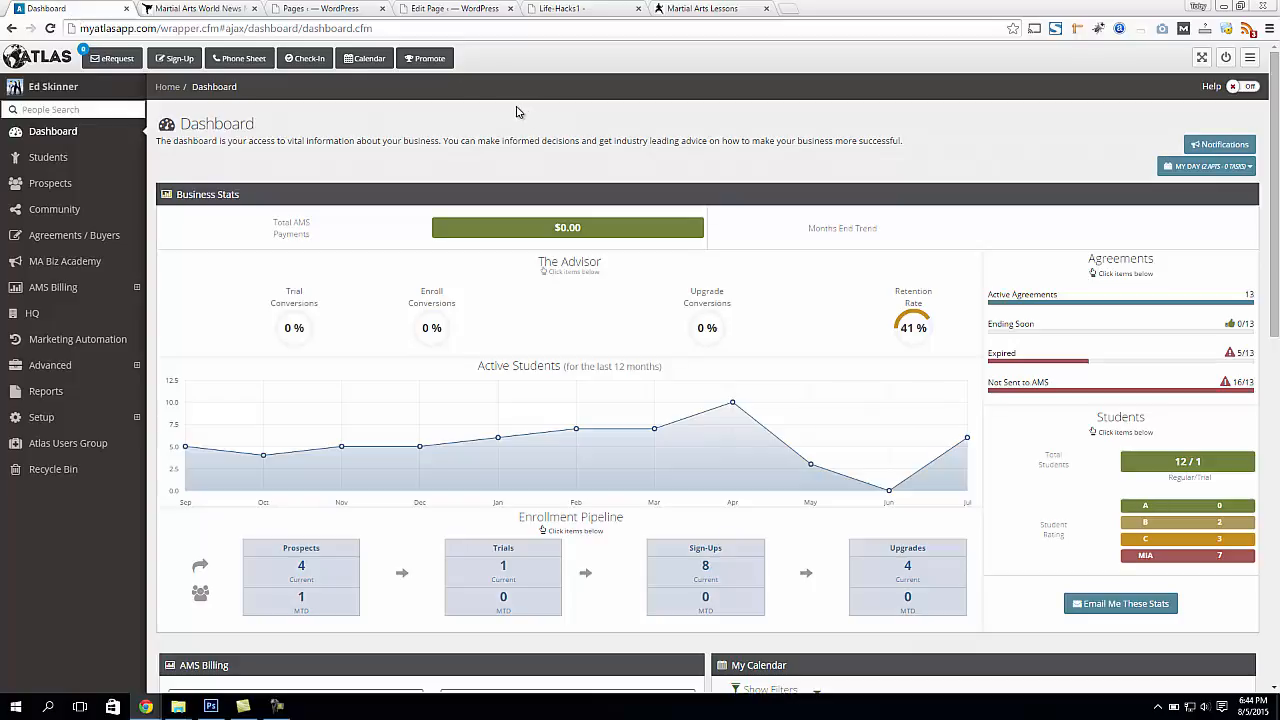
left_click(725, 8)
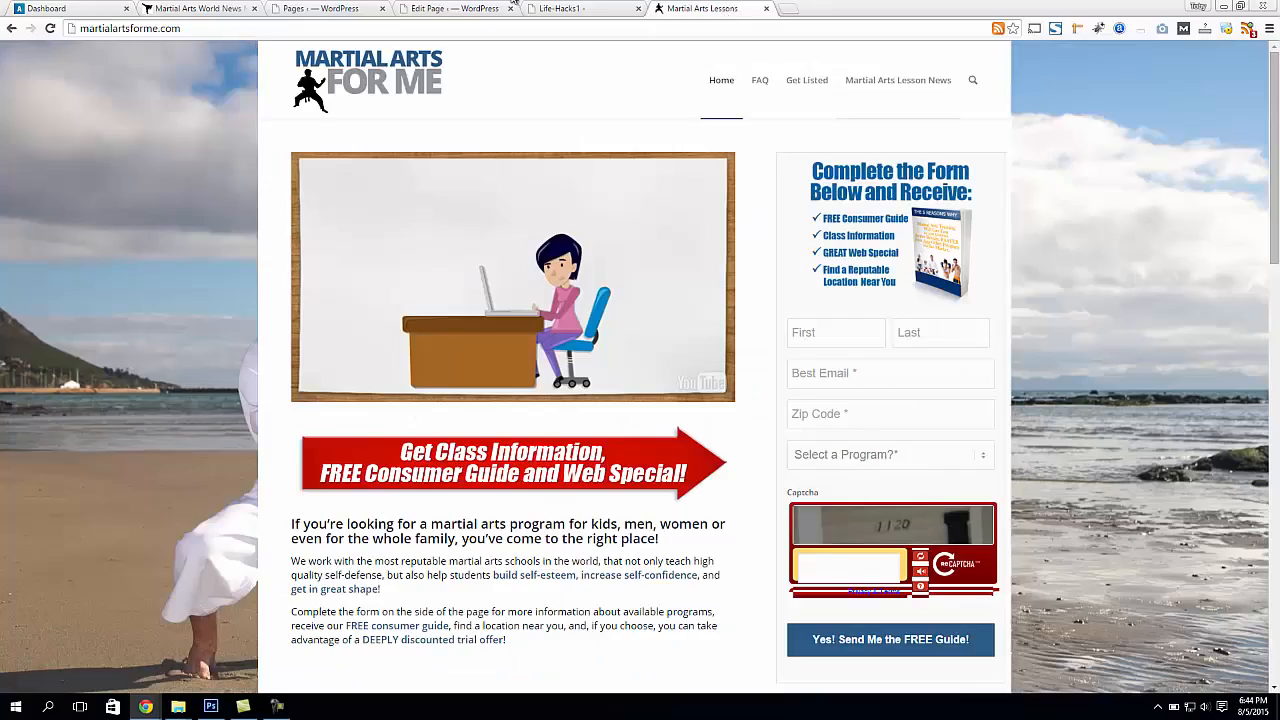
Return to the Atlas dashboard and open the Prospect Web Form builder among the advanced social tools
left_click(80, 12)
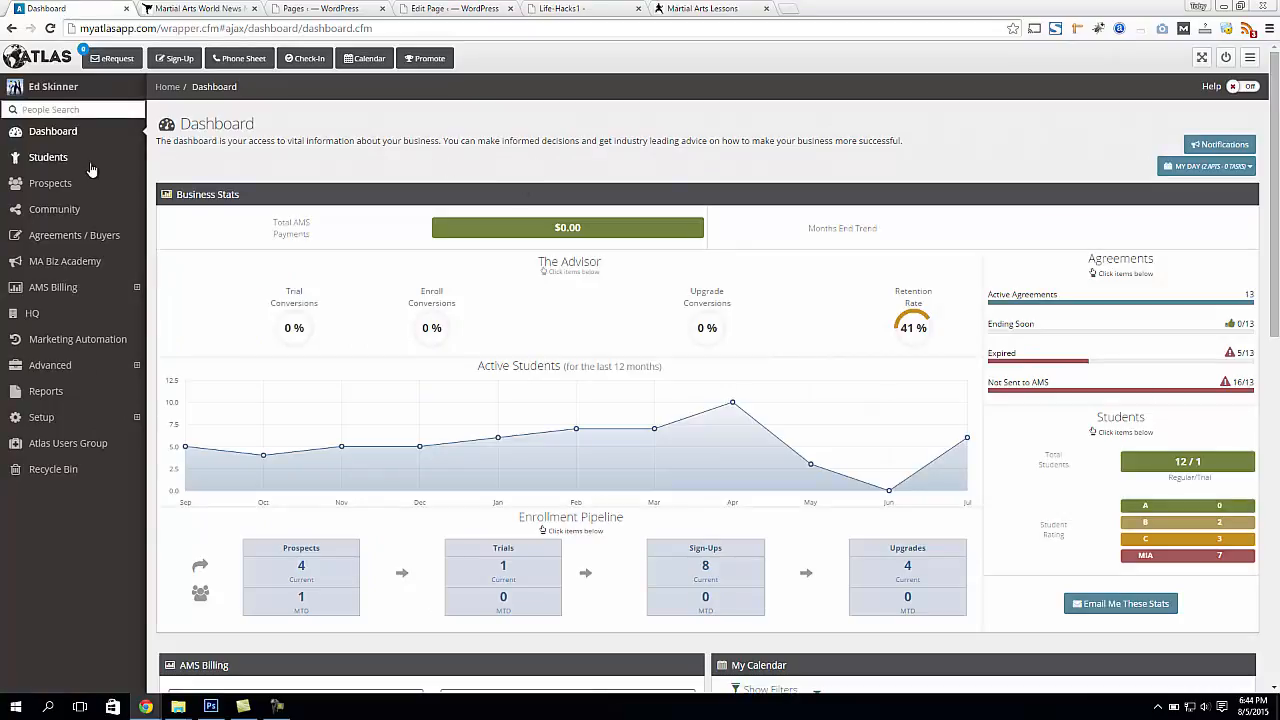
left_click(50, 366)
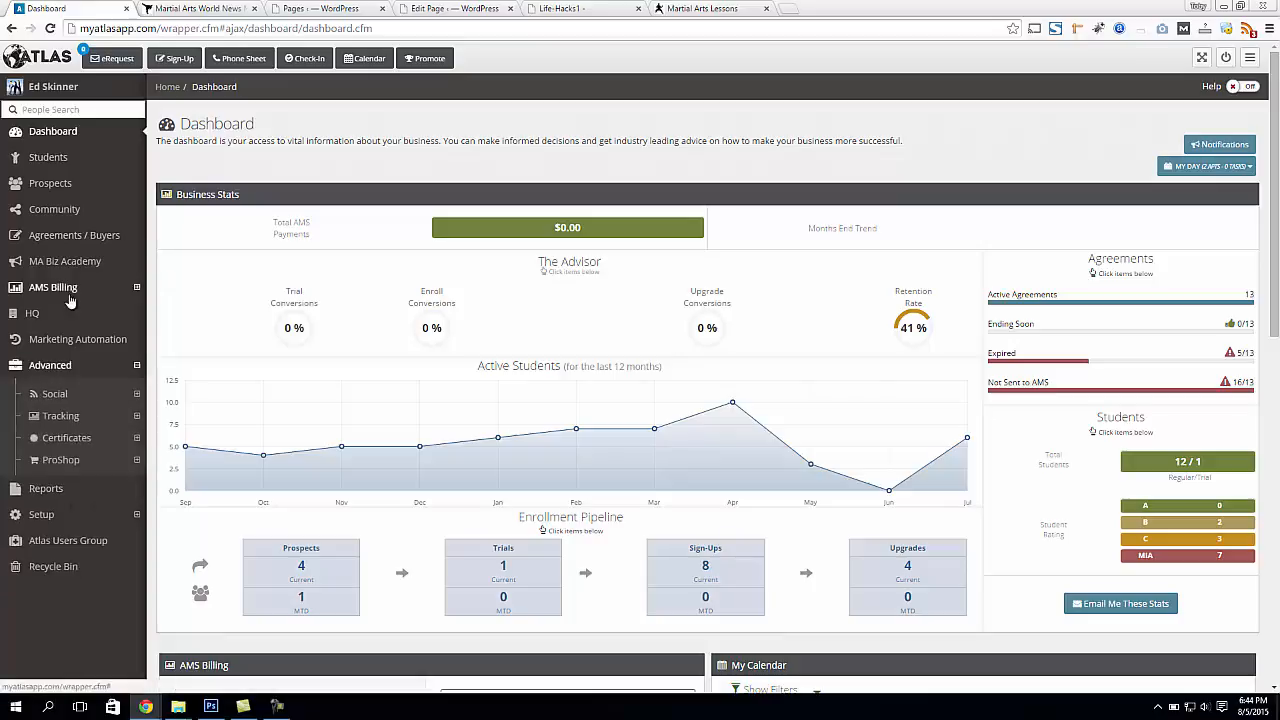
left_click(56, 394)
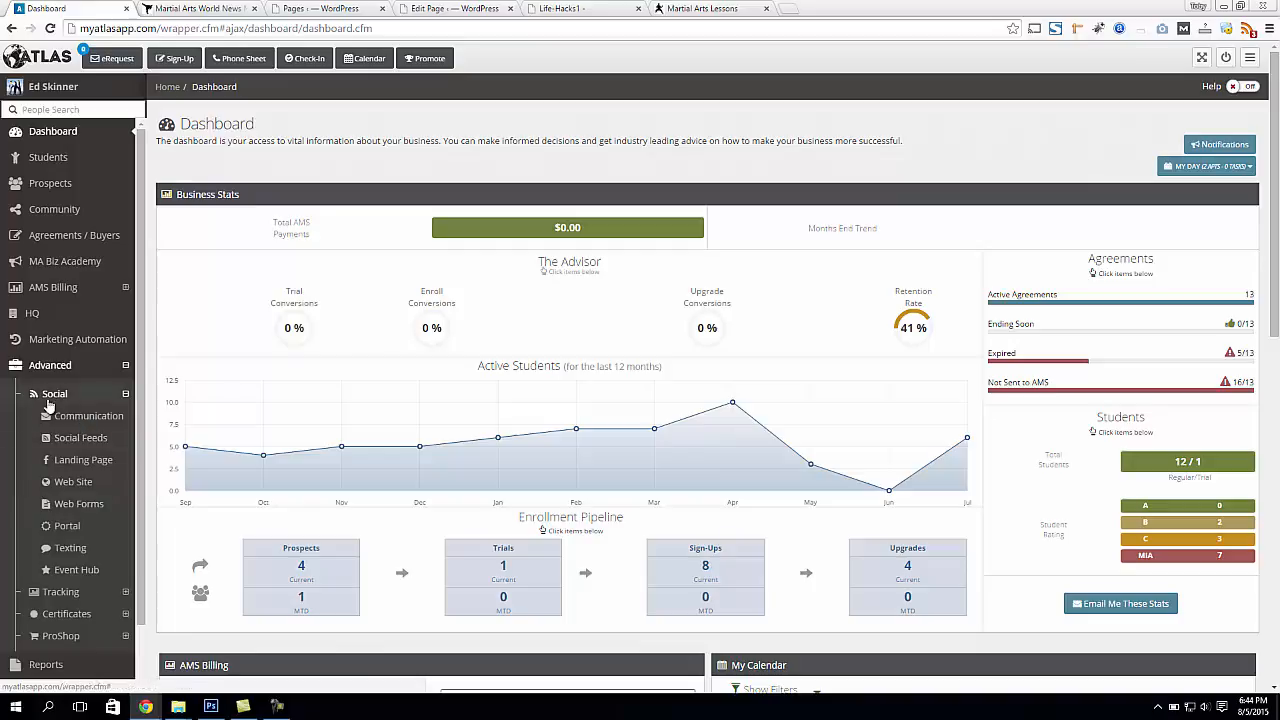
left_click(80, 505)
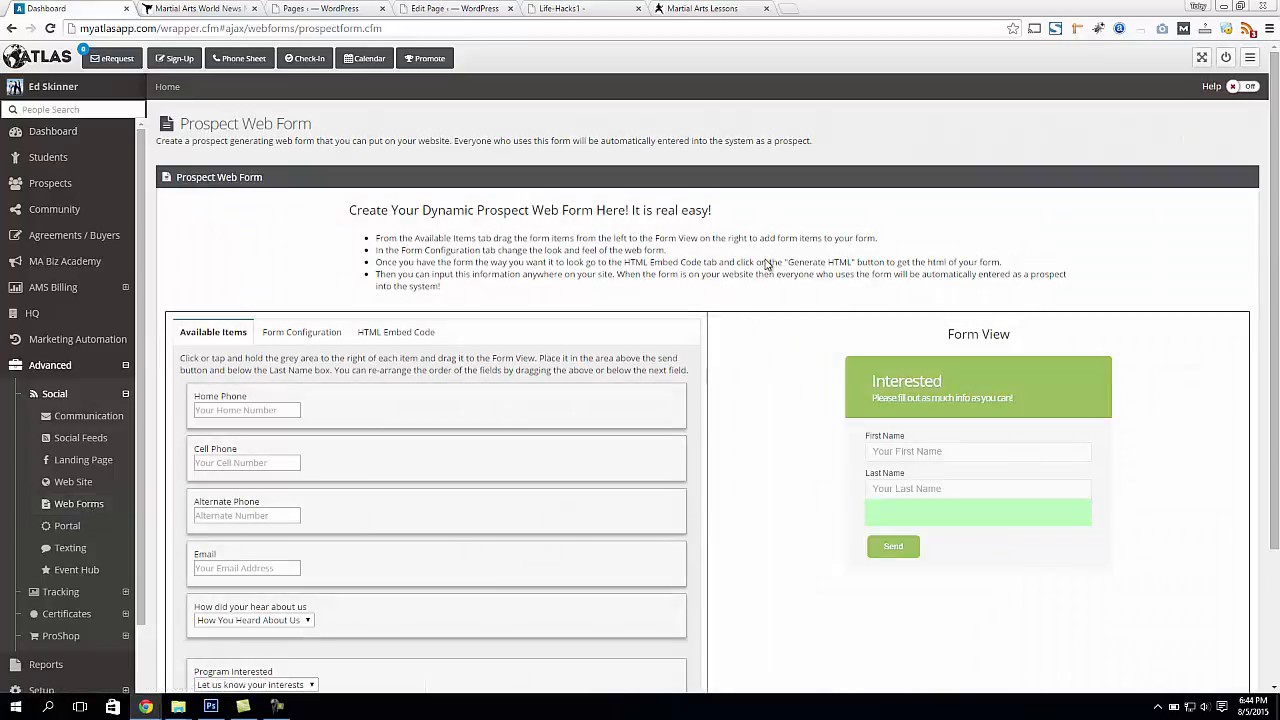
Add the Cell Phone and Email fields to the web form below Last Name, with Cell Phone first
scroll(793, 258, "down", 2)
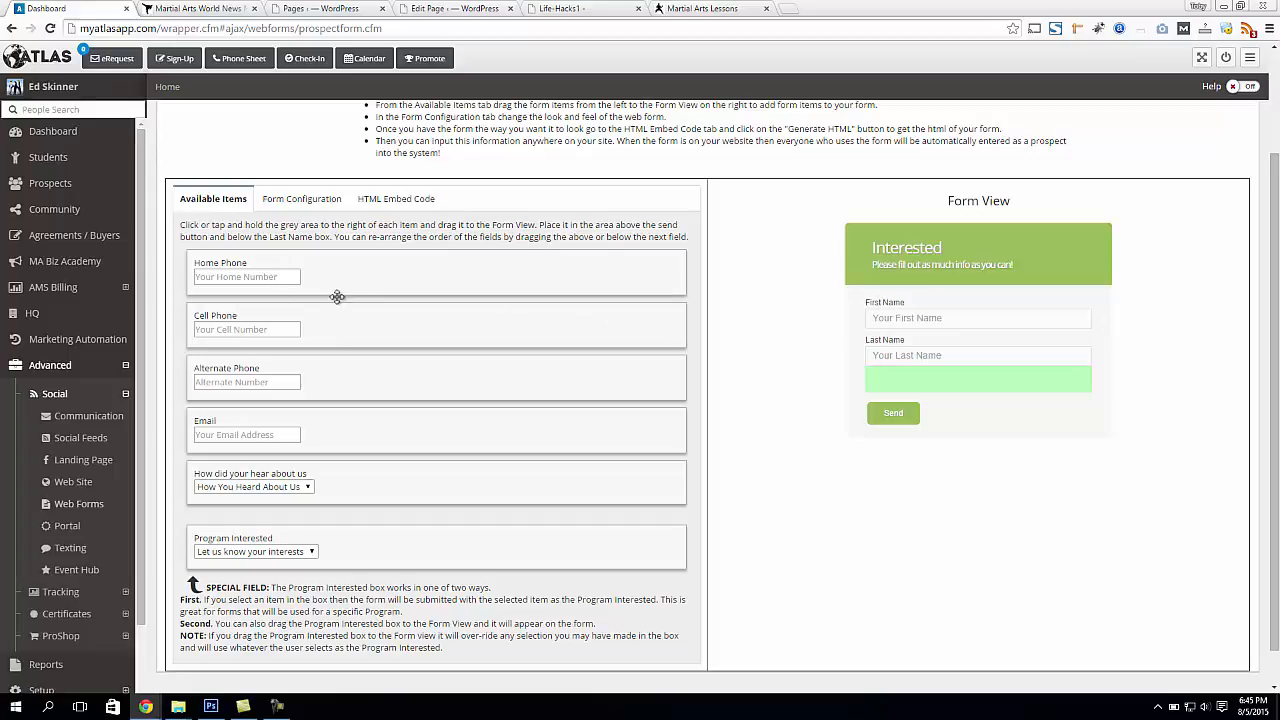
left_click_drag(333, 322, 893, 415)
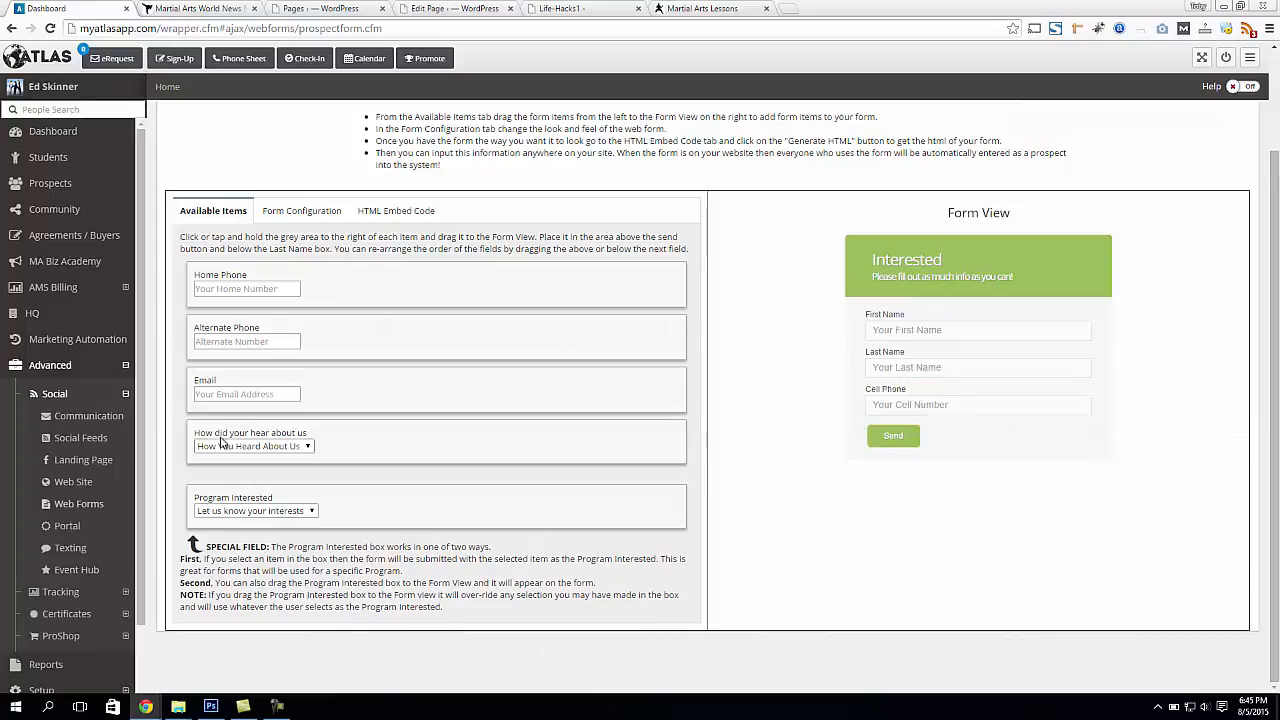
left_click_drag(330, 406, 1040, 450)
left_click_drag(951, 495, 927, 402)
left_click_drag(942, 455, 918, 441)
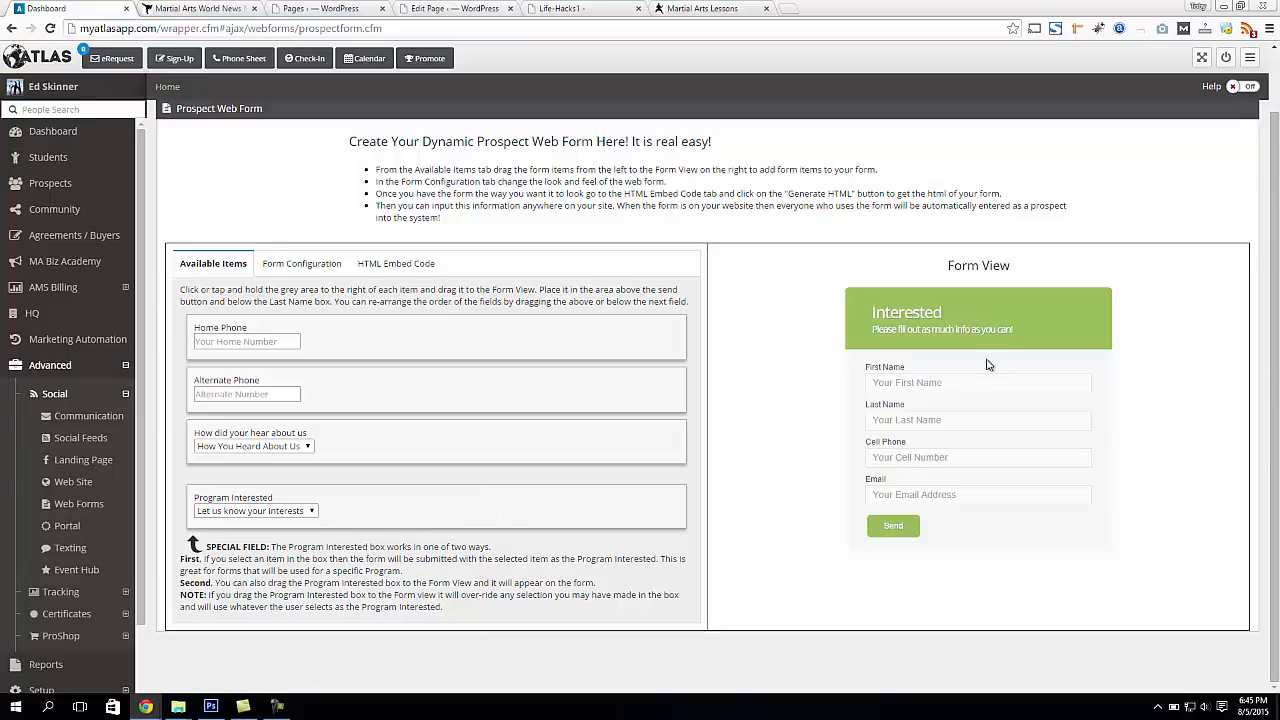
Preselect AFTER SCHOOL as the Program Interested value for the web form
left_click_drag(893, 328, 1033, 336)
left_click(940, 328)
left_click(251, 510)
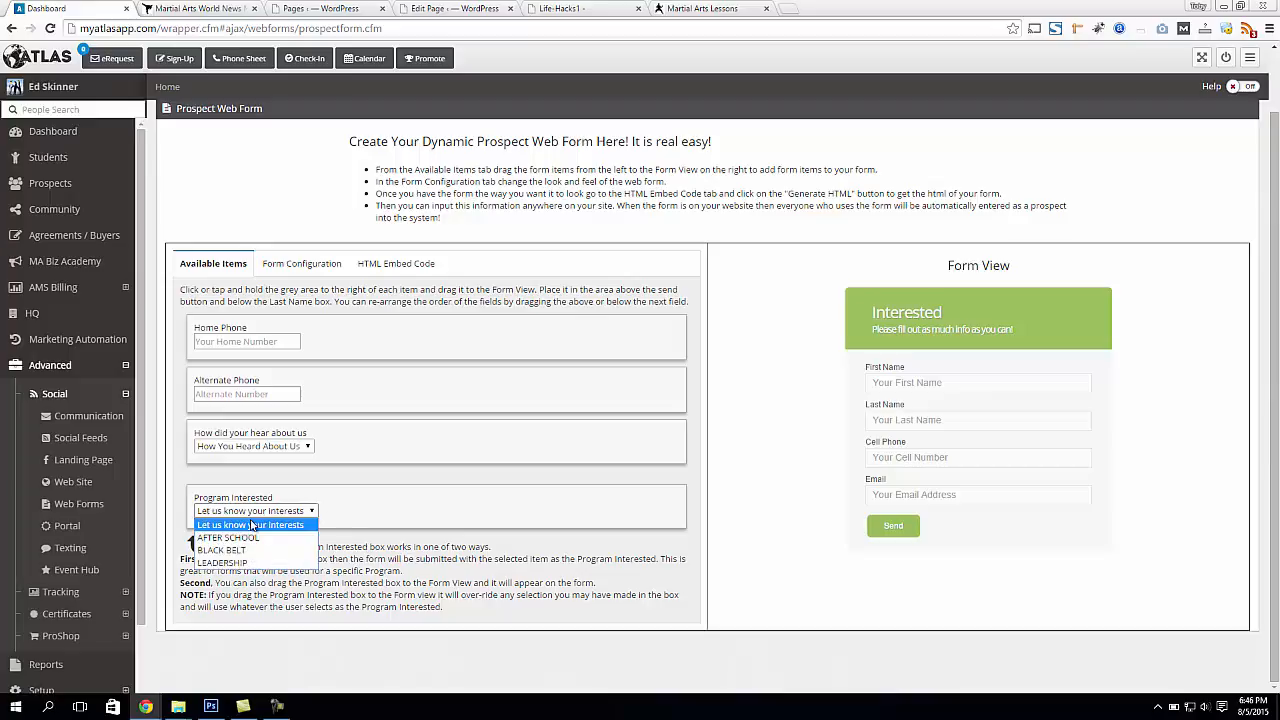
left_click(251, 538)
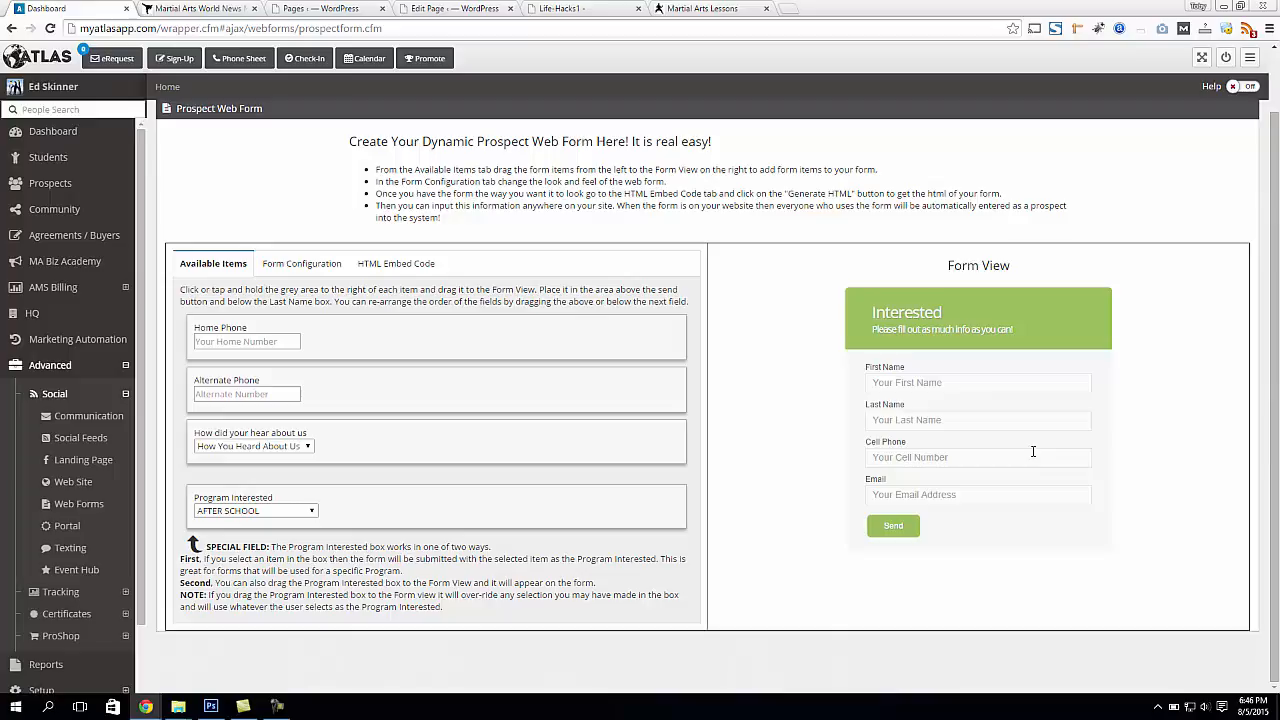
left_click(254, 516)
left_click(240, 540)
Try the Program Interested field in the form below Email and return it to the available items
left_click_drag(469, 509, 1016, 586)
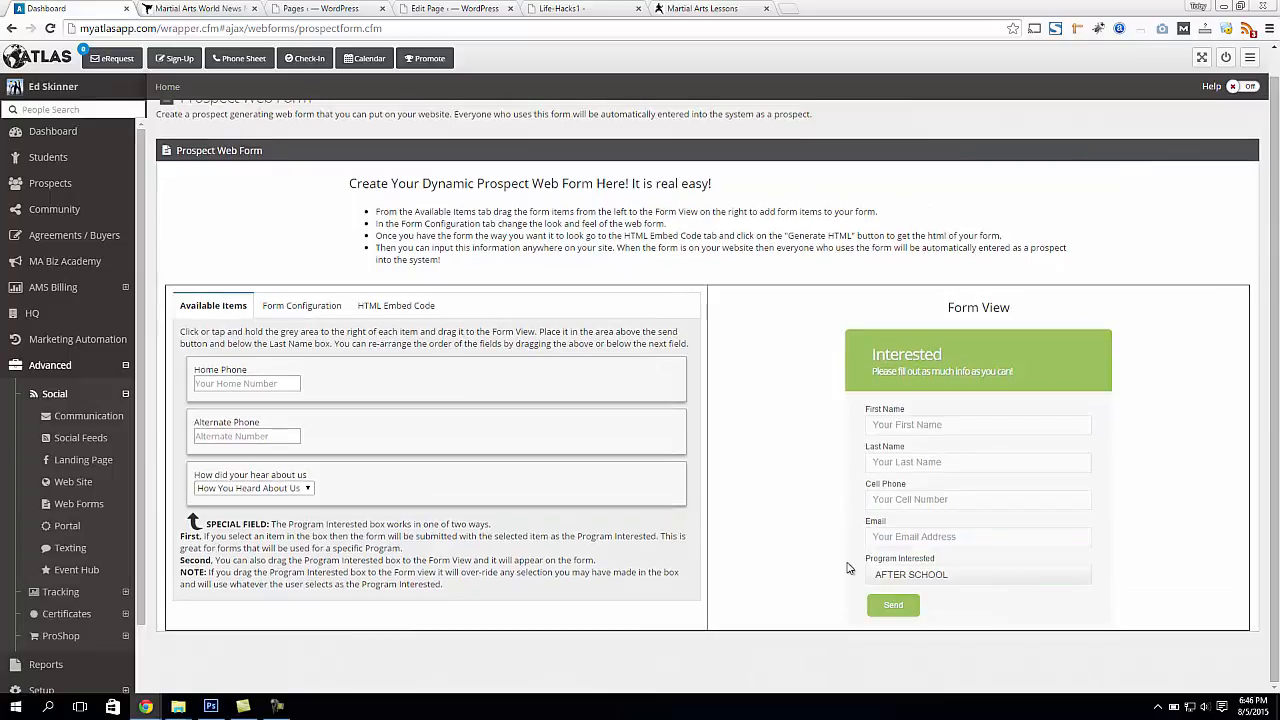
left_click(987, 578)
left_click(976, 578)
left_click_drag(1010, 570, 335, 550)
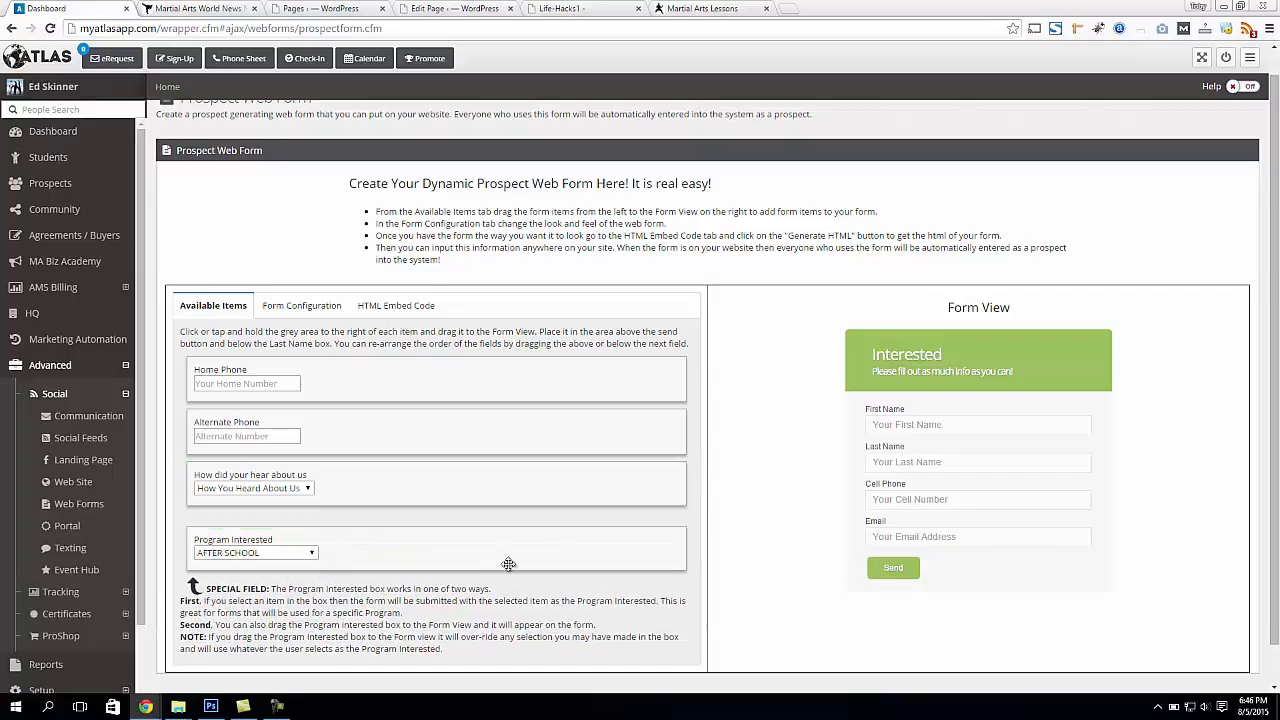
scroll(587, 541, "down", 1)
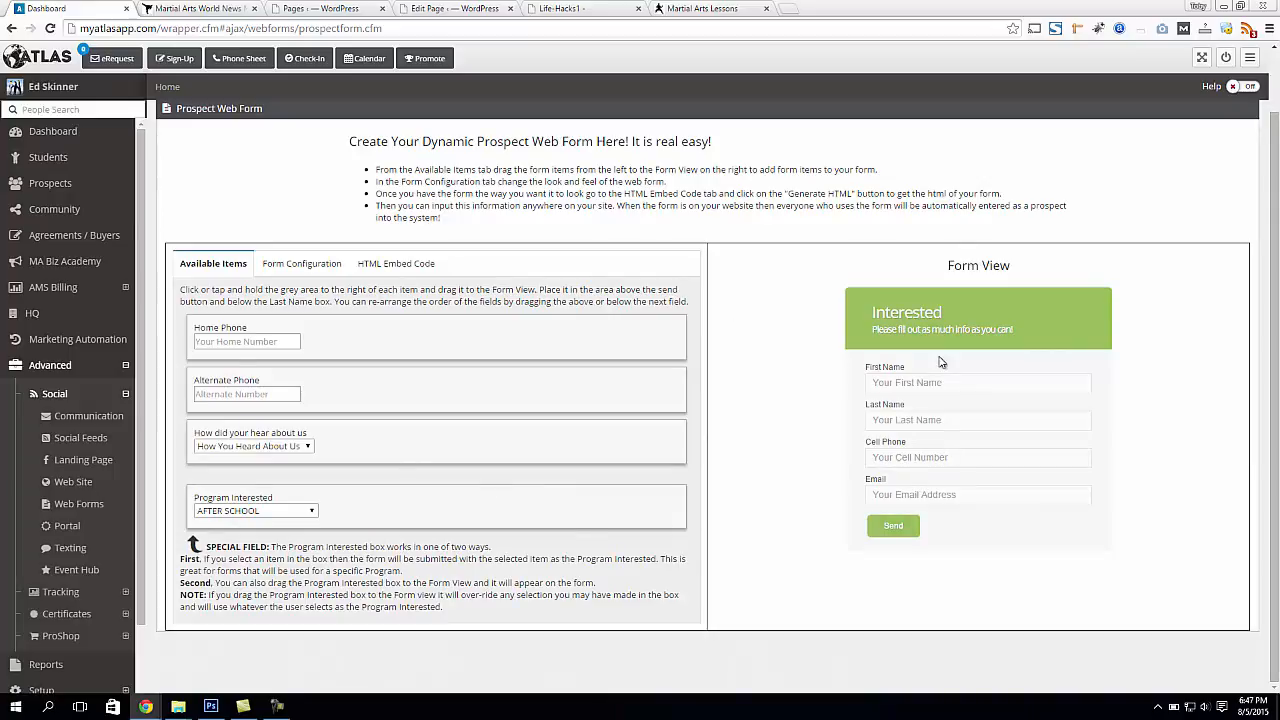
mouse_move(546, 344)
left_mouse_down()
mouse_move(666, 371)
mouse_move(530, 344)
left_mouse_up()
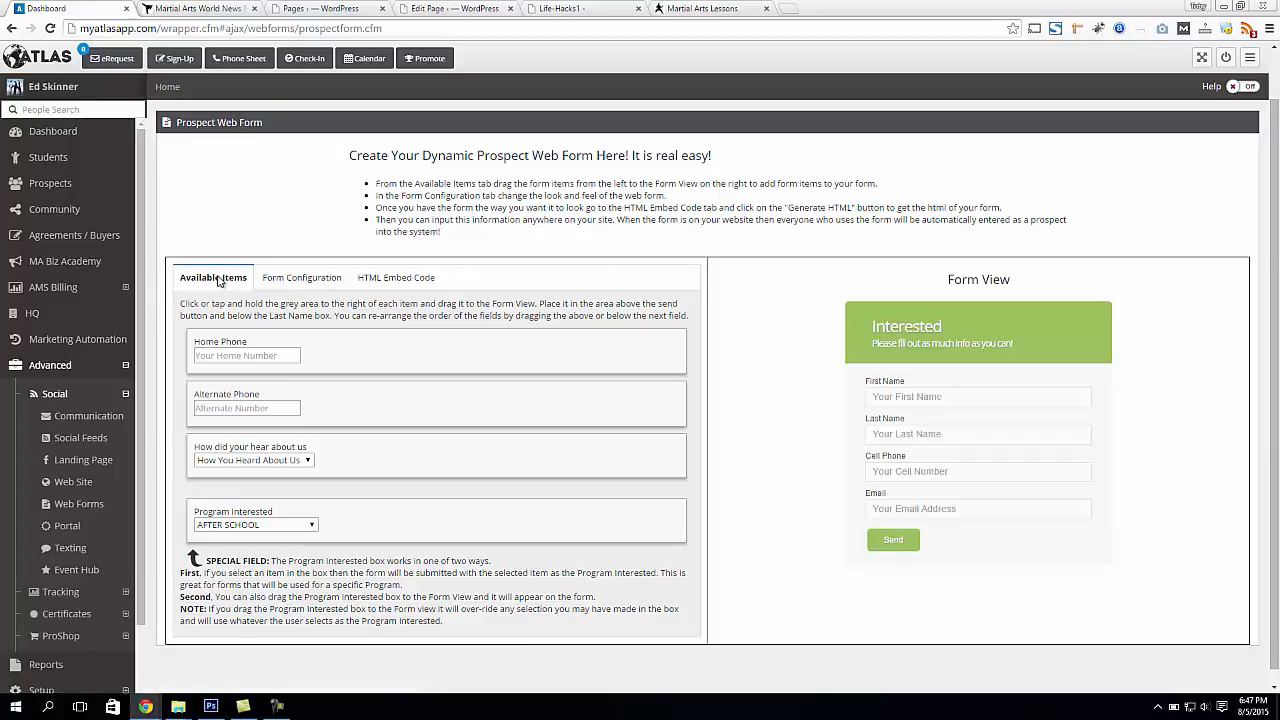
Try the blue and red themes in the form configuration and set the theme color to Grey
left_click(306, 280)
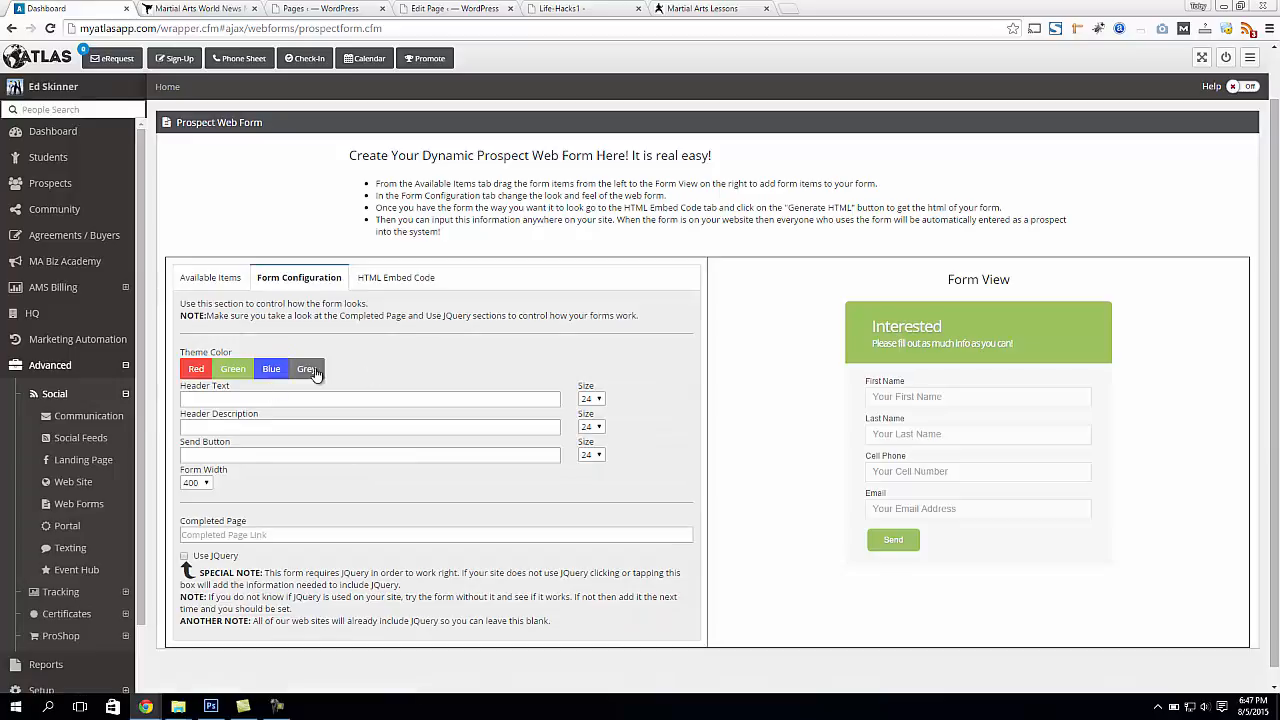
left_click(312, 370)
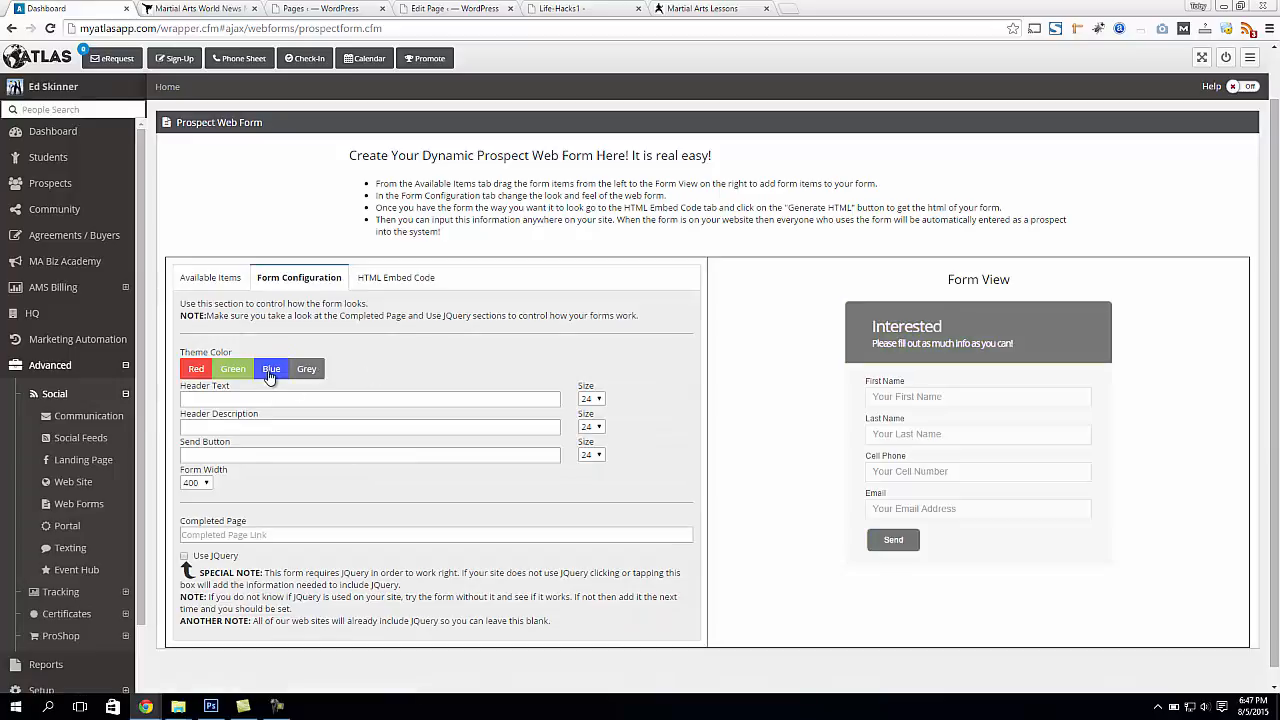
left_click(269, 374)
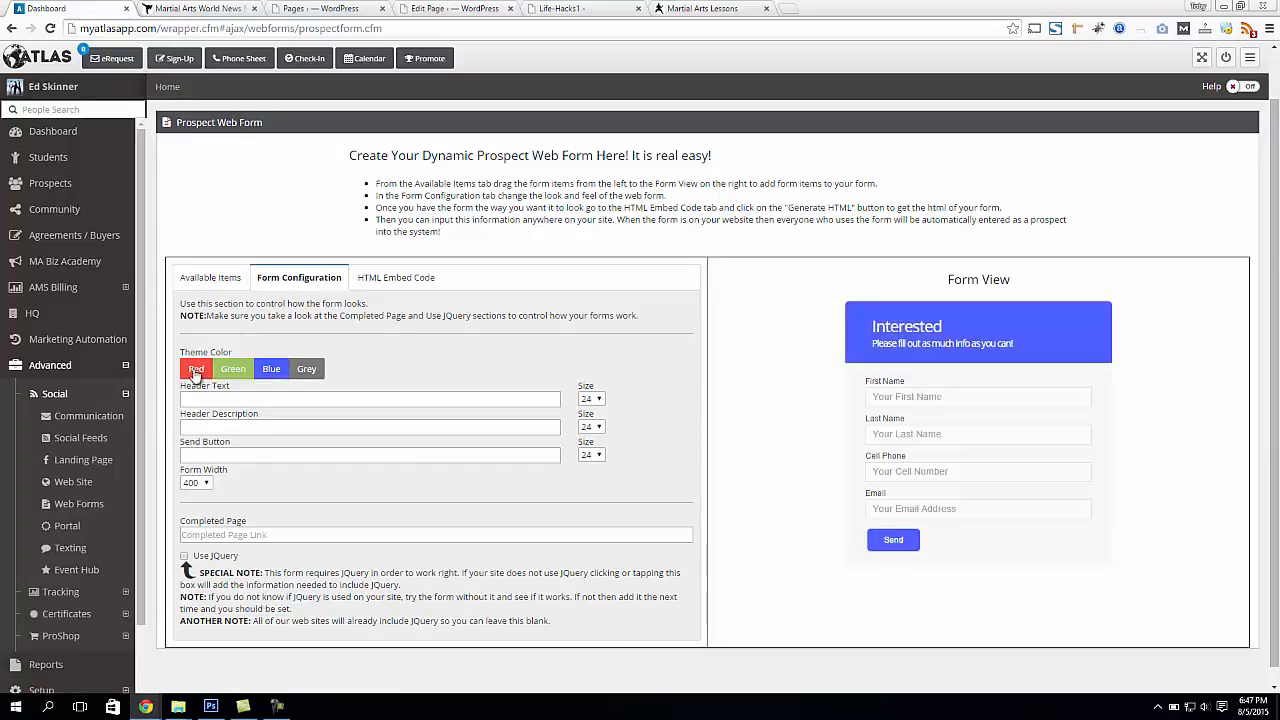
left_click(197, 371)
left_click(312, 370)
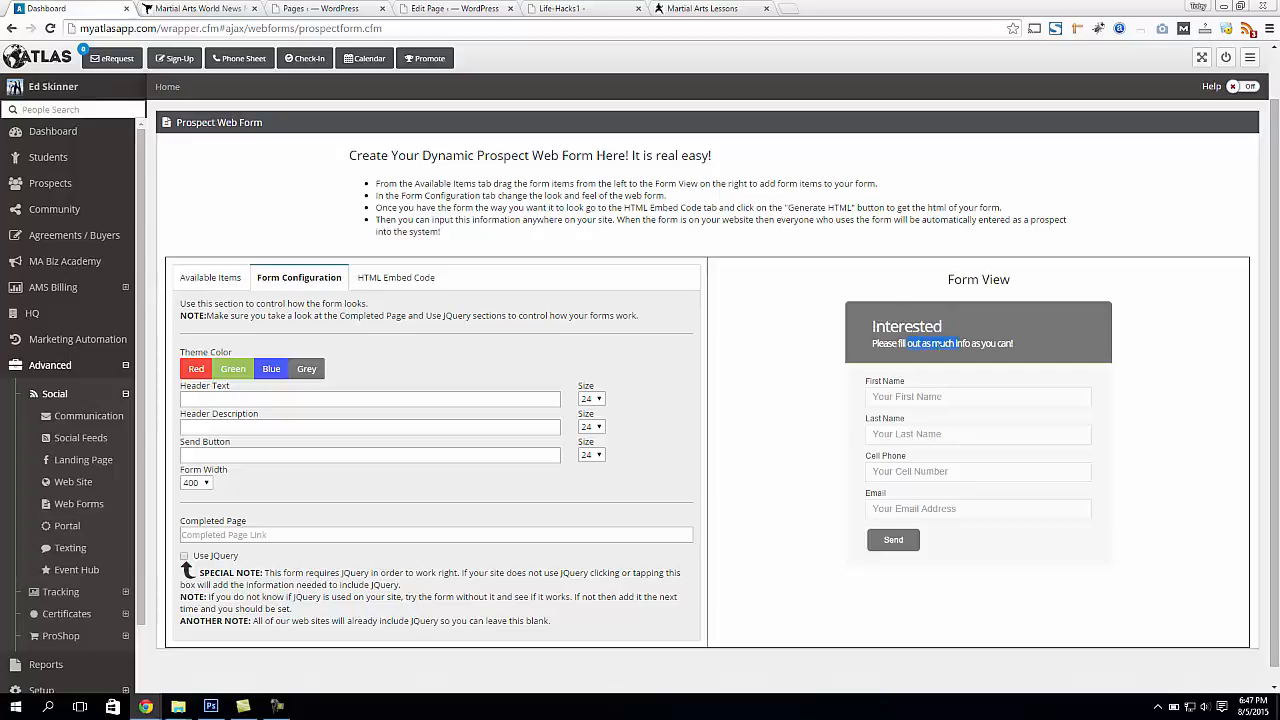
Set the header text to "Send Me the FREE Report!!" and the header description to "Second Cool Line of Text Here!"
left_click(260, 400)
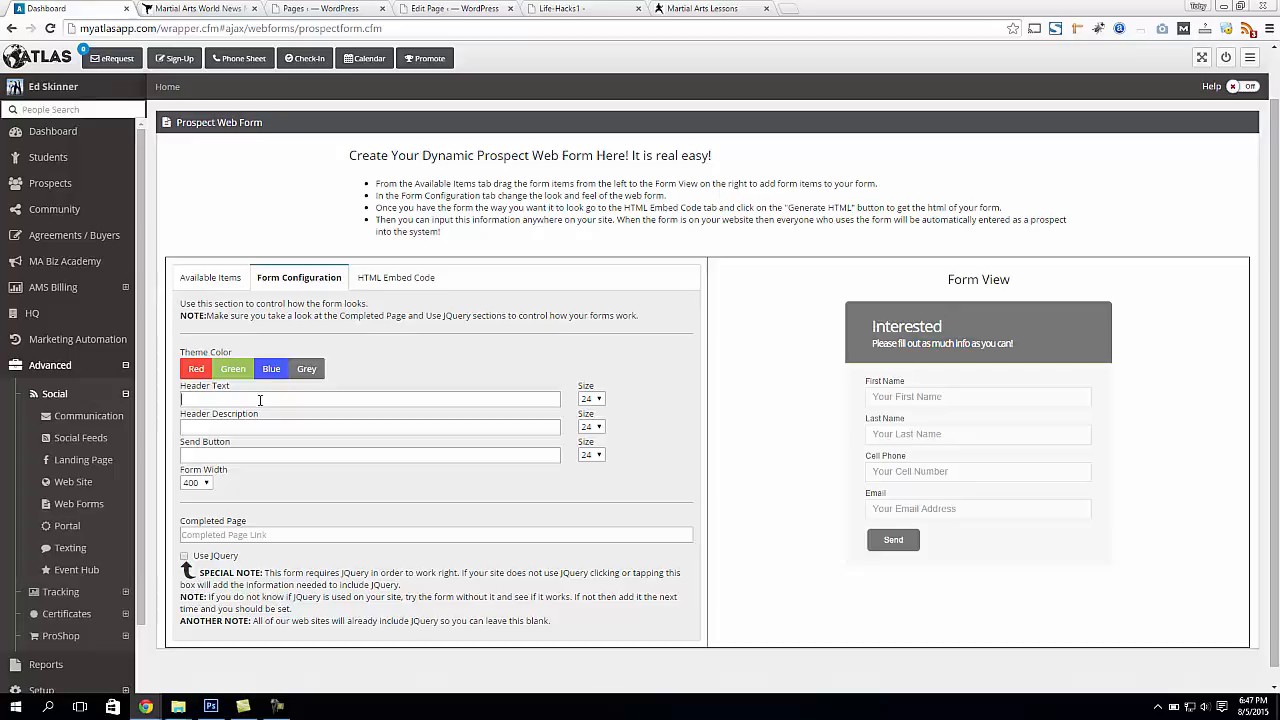
type("Send Me the FREE Report!!")
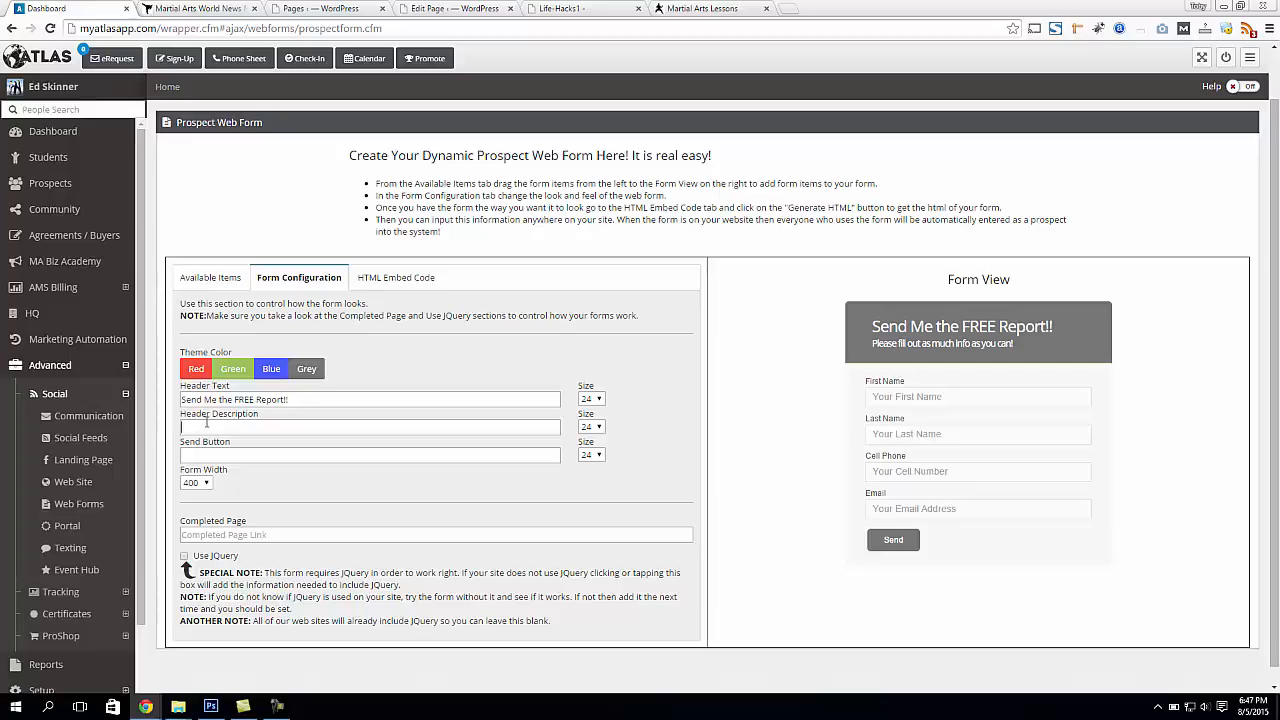
type("Secong")
type(" Cool Line of T")
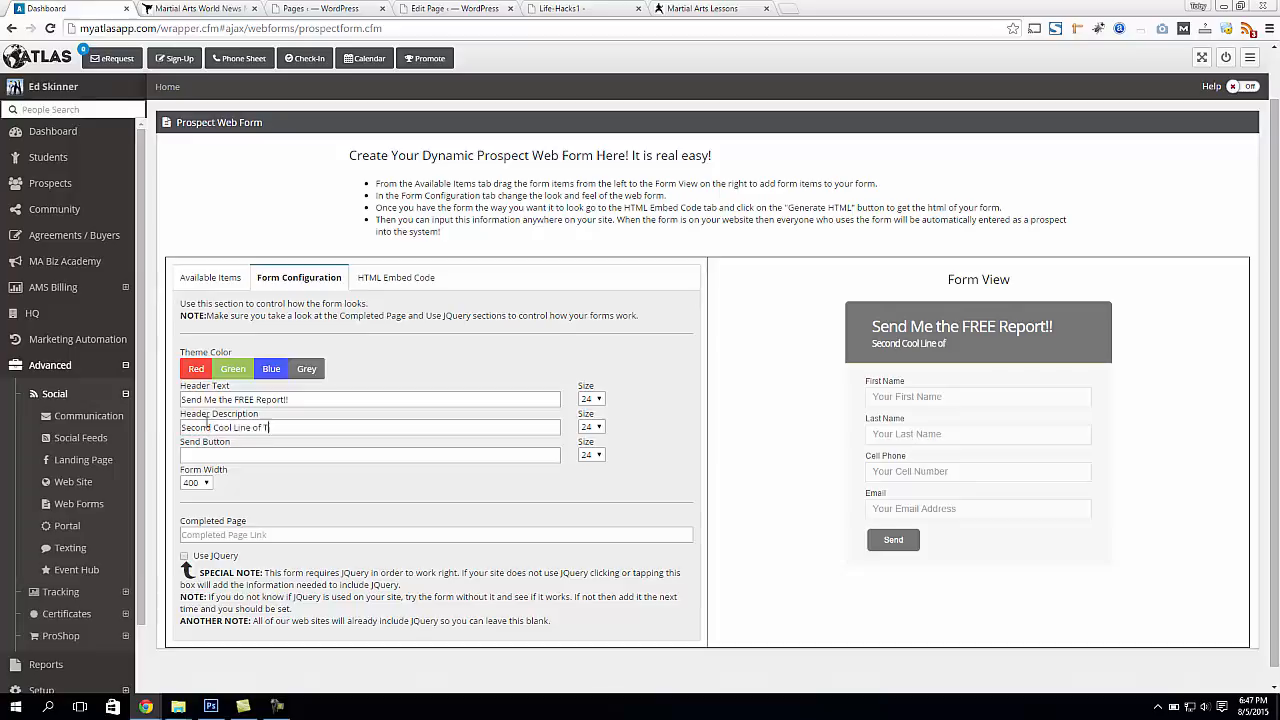
type("ere")
type("x")
Set the header text size to 26 and the header description size to 12
left_click(591, 398)
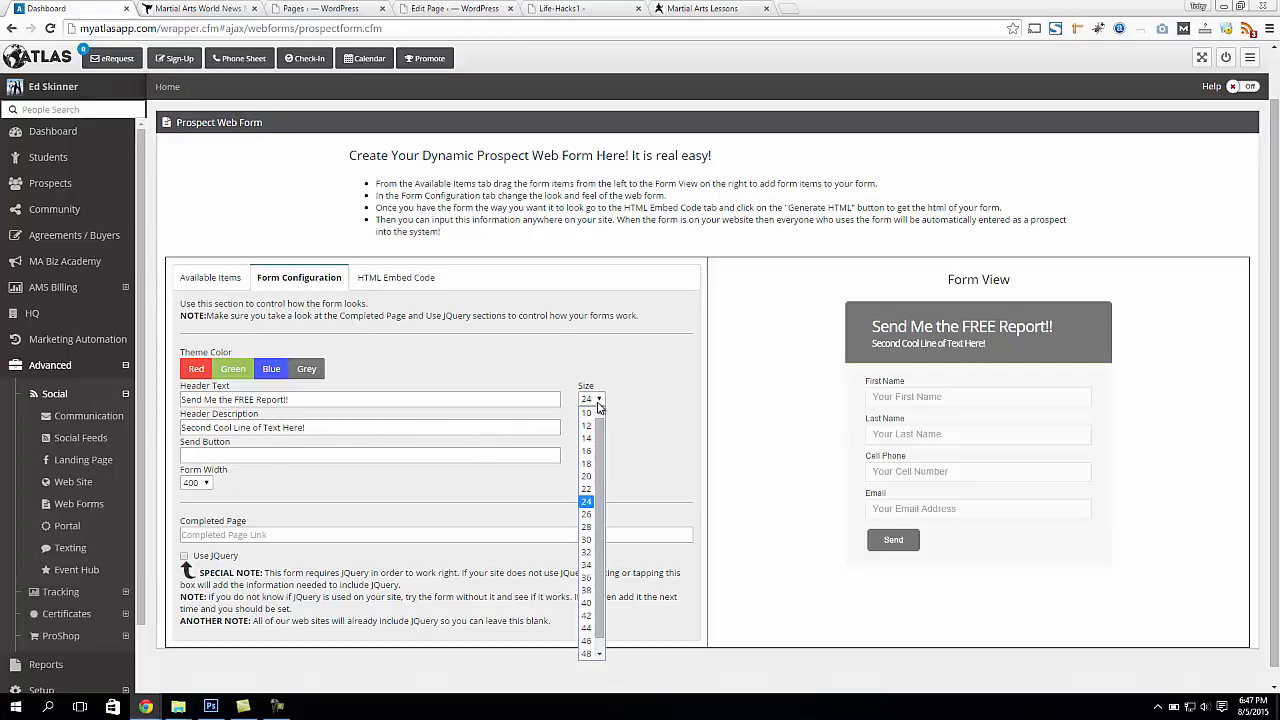
left_click(588, 514)
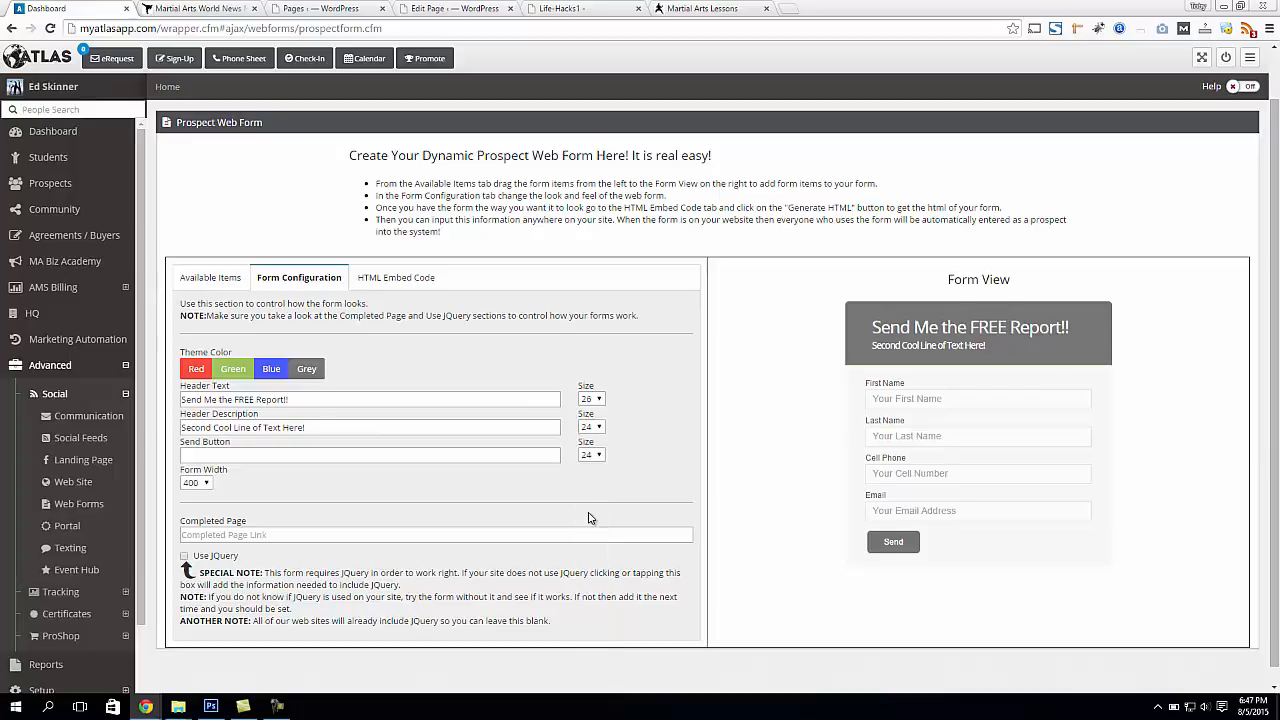
left_click(591, 426)
left_click(590, 489)
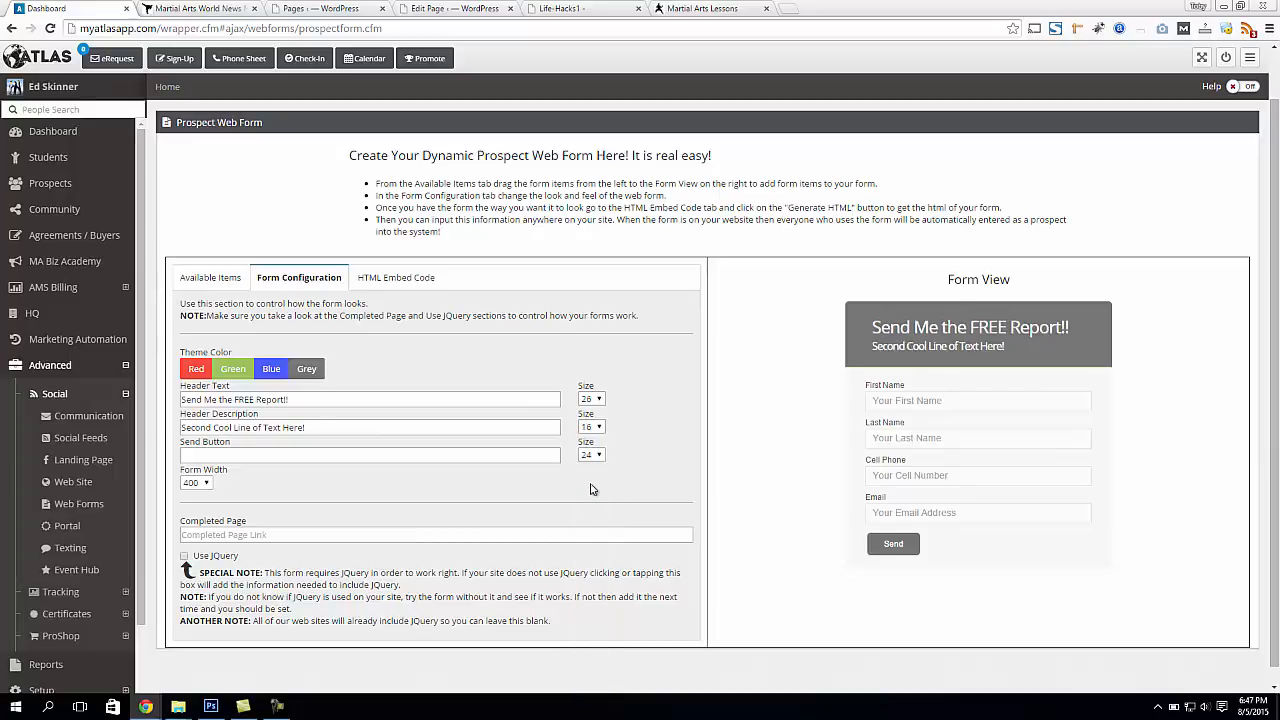
left_click(591, 426)
left_click(590, 457)
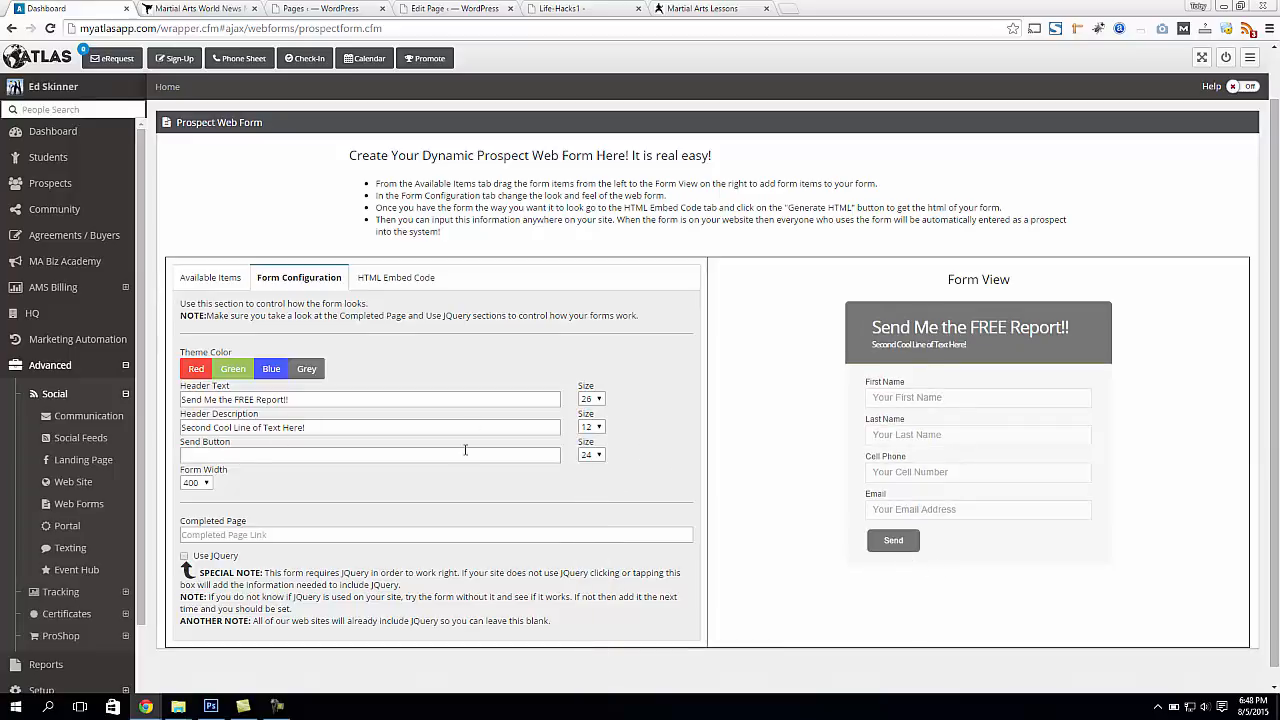
Set the send button's text to "YES! Please Send Me the Report!!!"
type("YES! Please S")
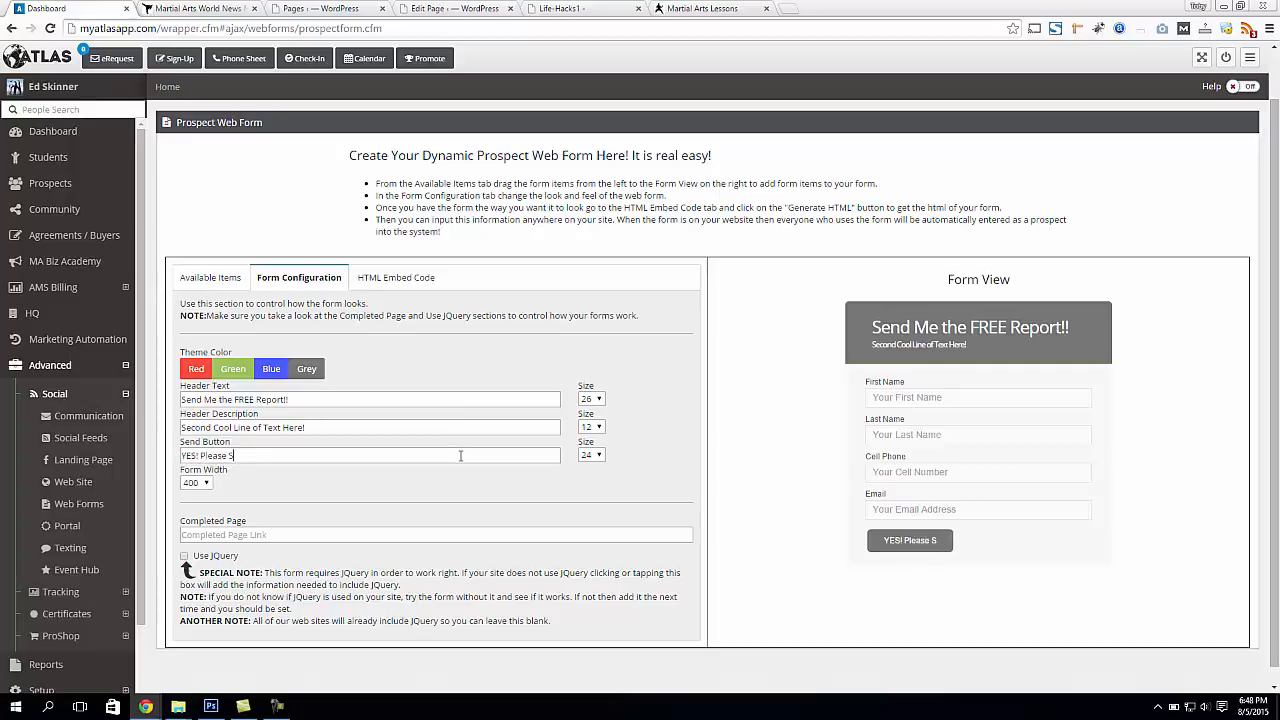
type("end the")
key("BackSpace")
key("BackSpace")
key("BackSpace")
key("BackSpace")
type("Me ")
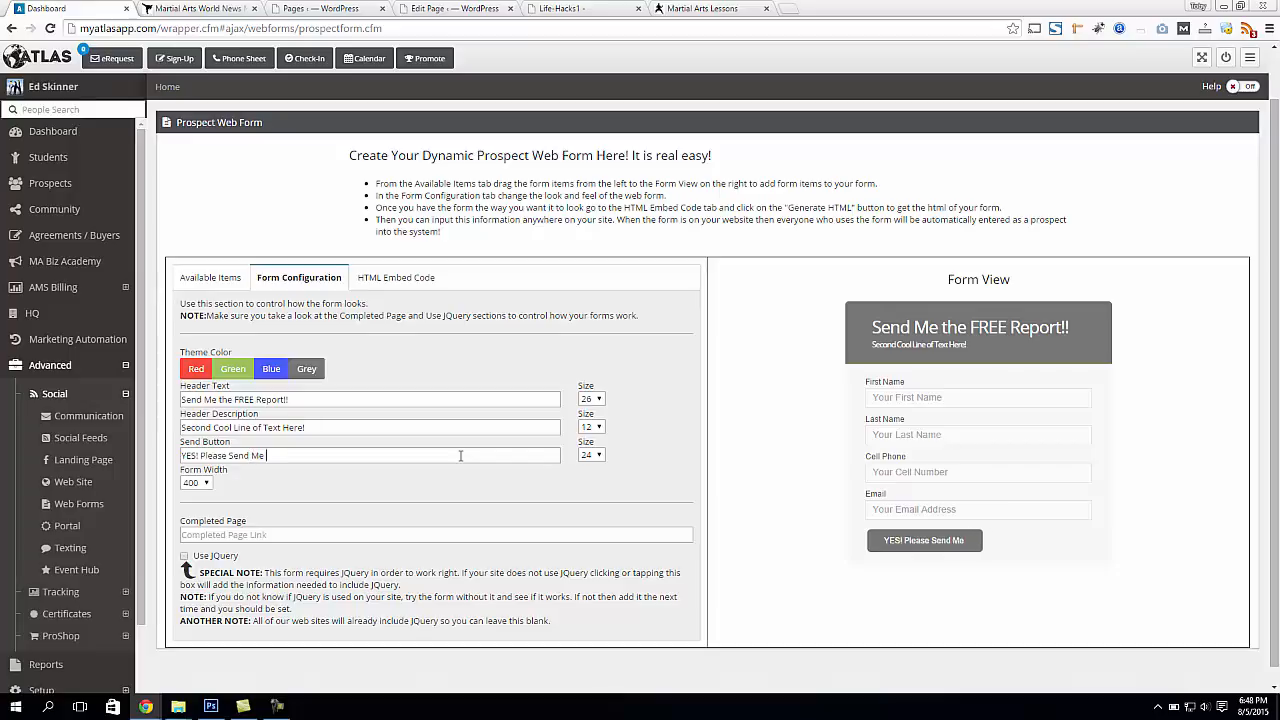
type("the Report!!!")
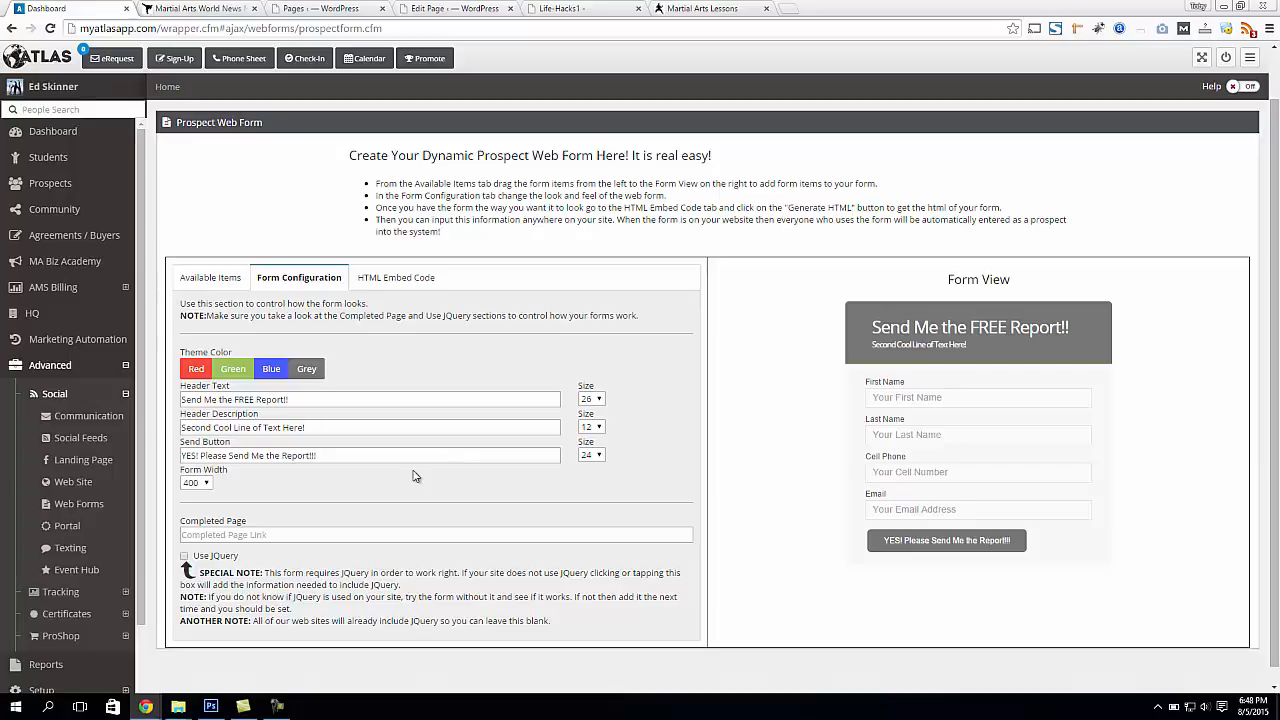
Try sizes 26 and 24 for the send button's text and set it to 14
left_click(591, 455)
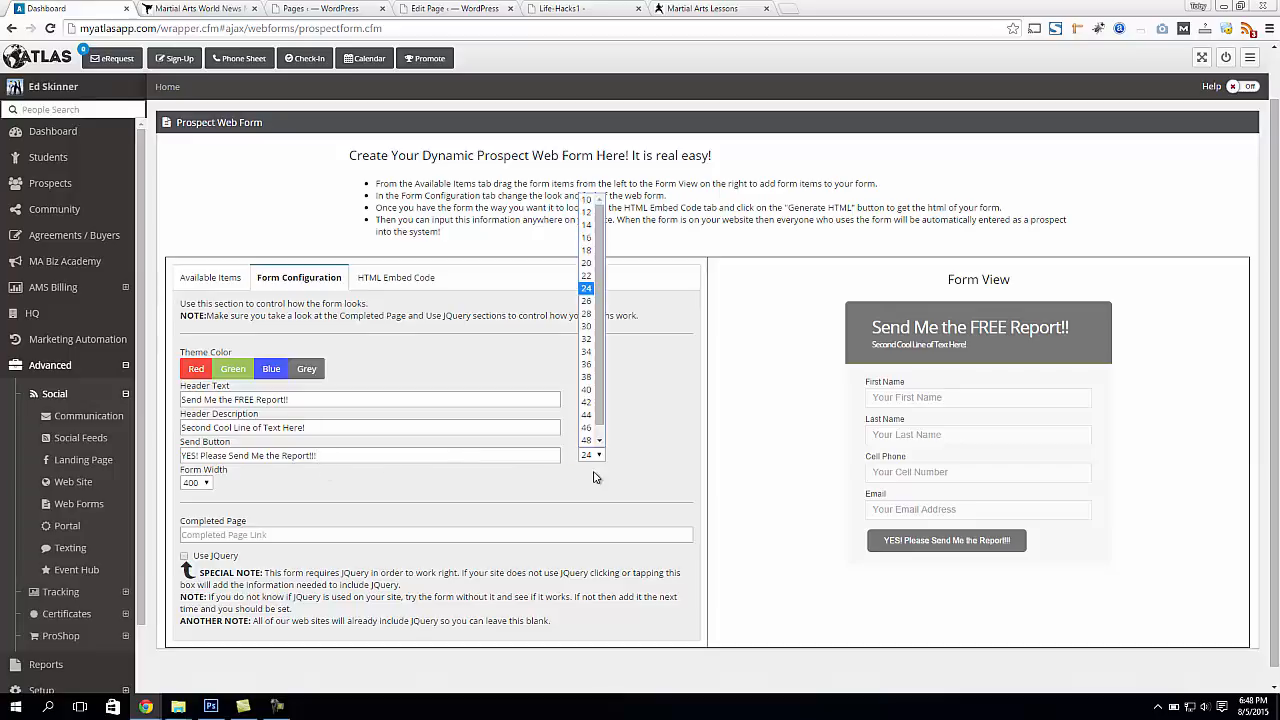
left_click(588, 301)
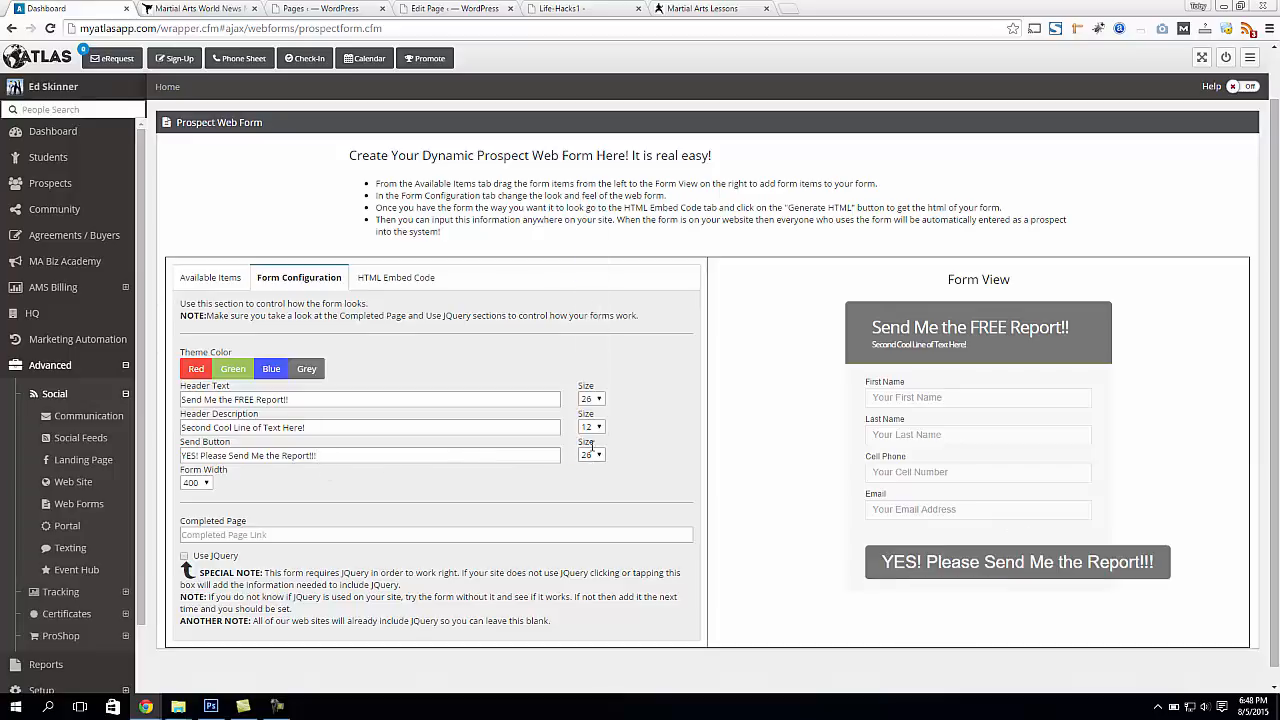
left_click(591, 453)
left_click(590, 292)
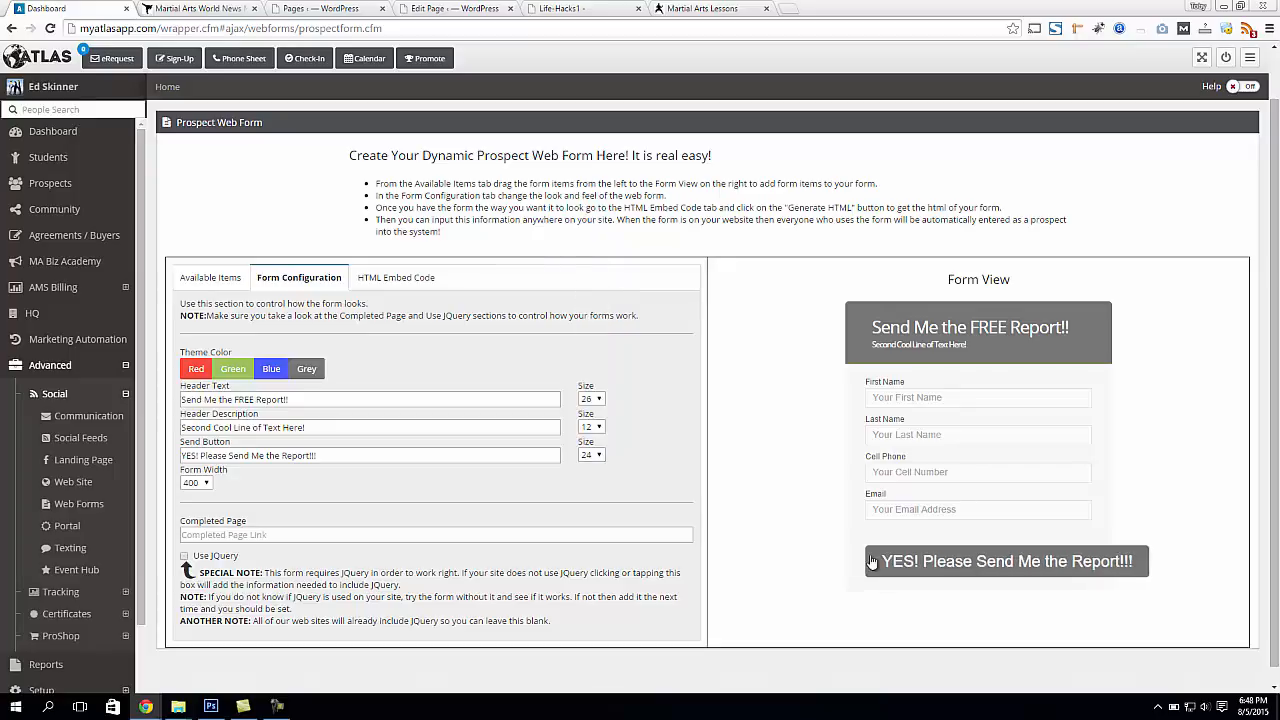
left_click(591, 455)
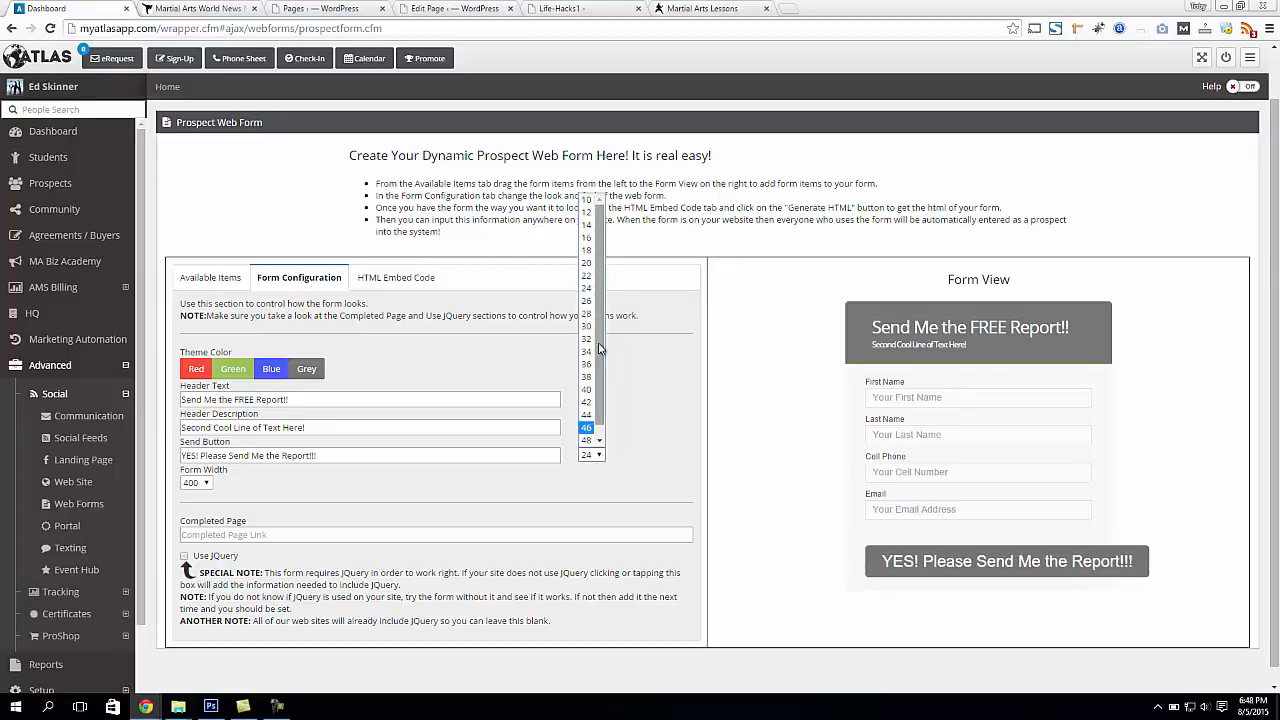
left_click(587, 225)
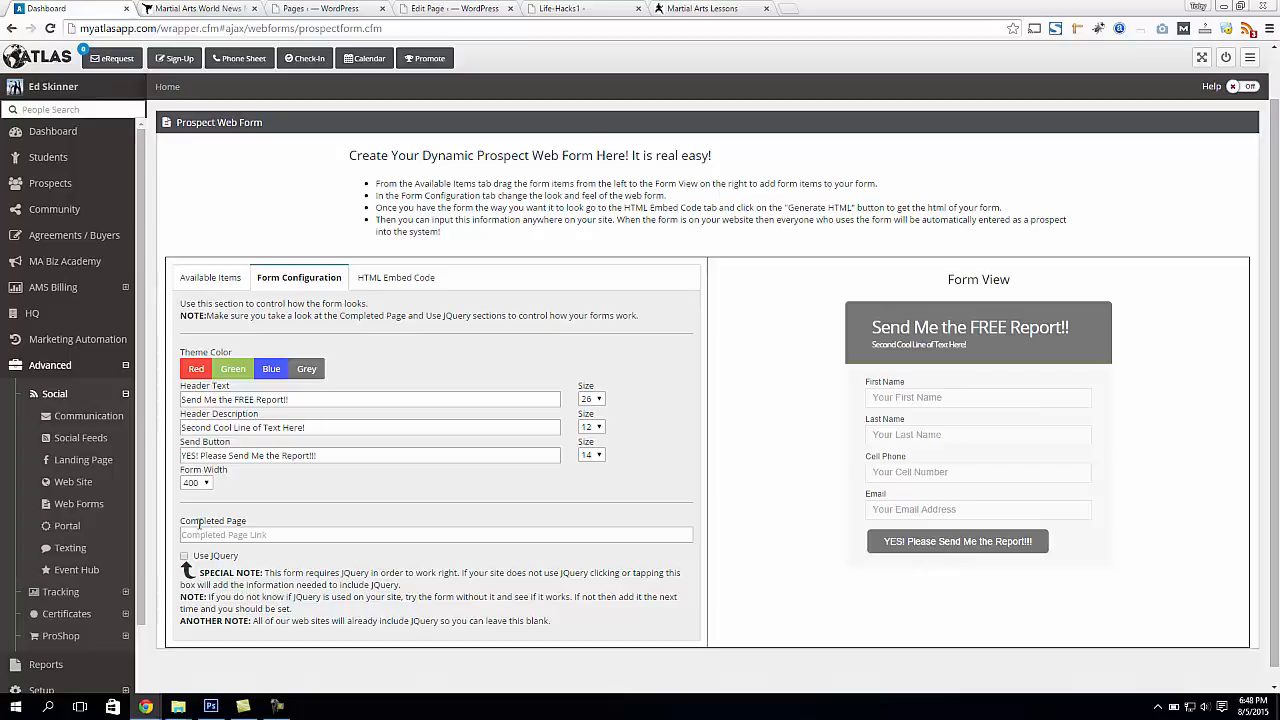
Try form widths of 200 and 475 and set the form width to 400
left_click(194, 482)
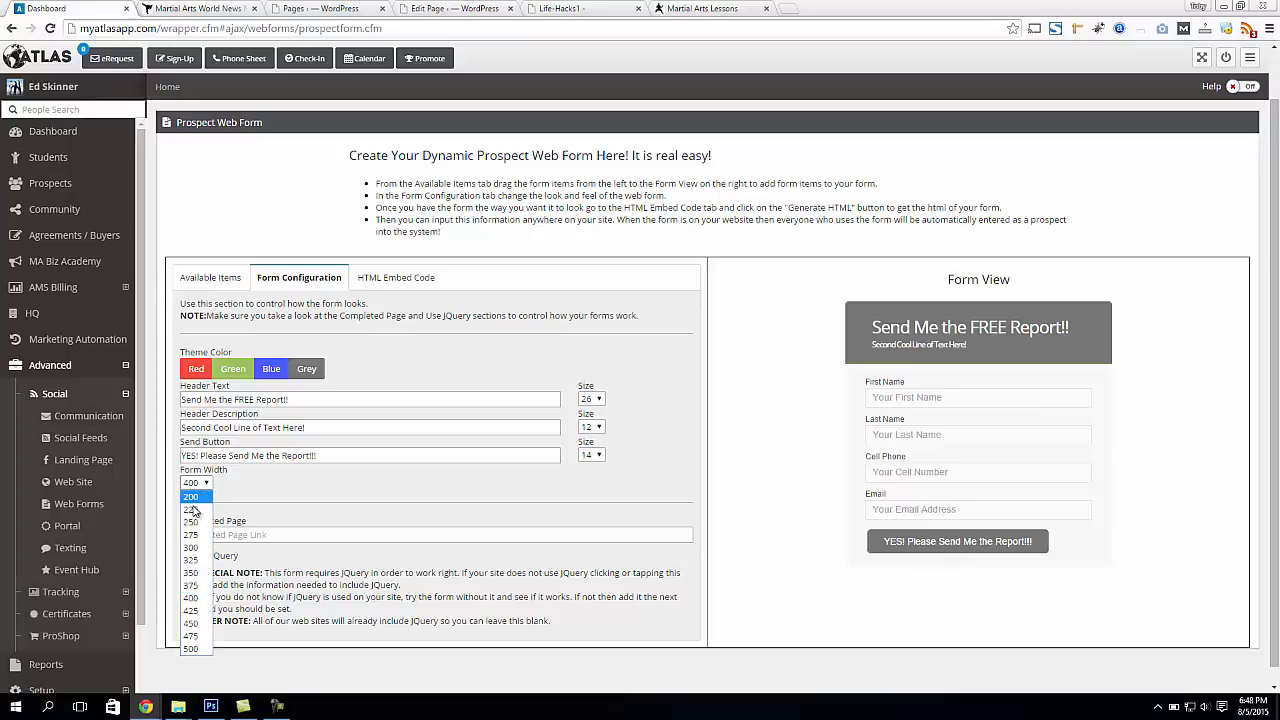
left_click(191, 497)
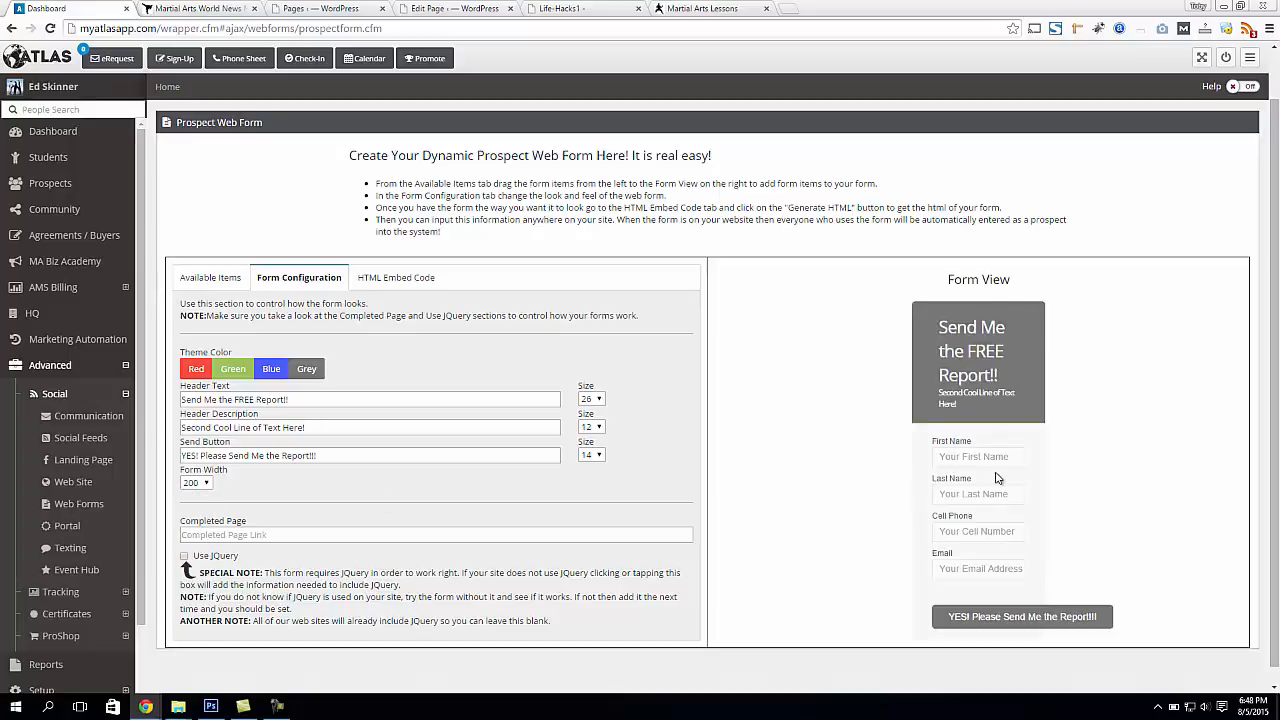
left_click(205, 480)
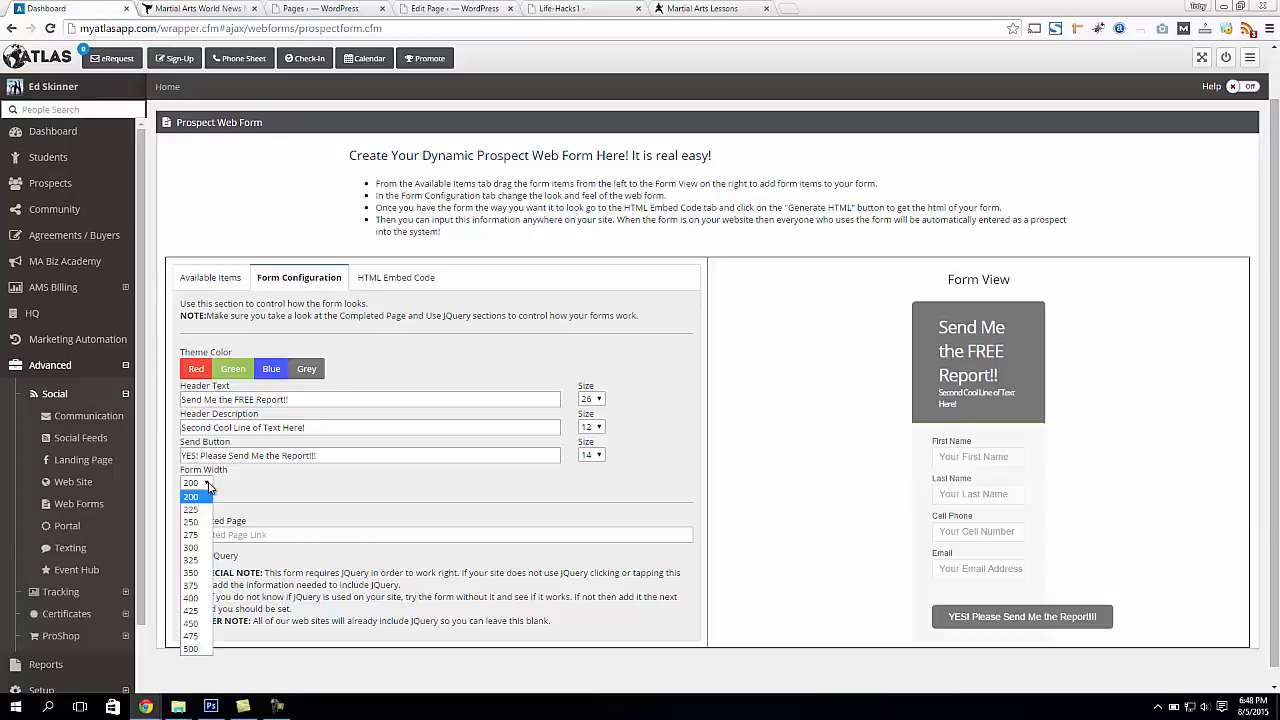
left_click(193, 598)
left_click(194, 483)
left_click(203, 640)
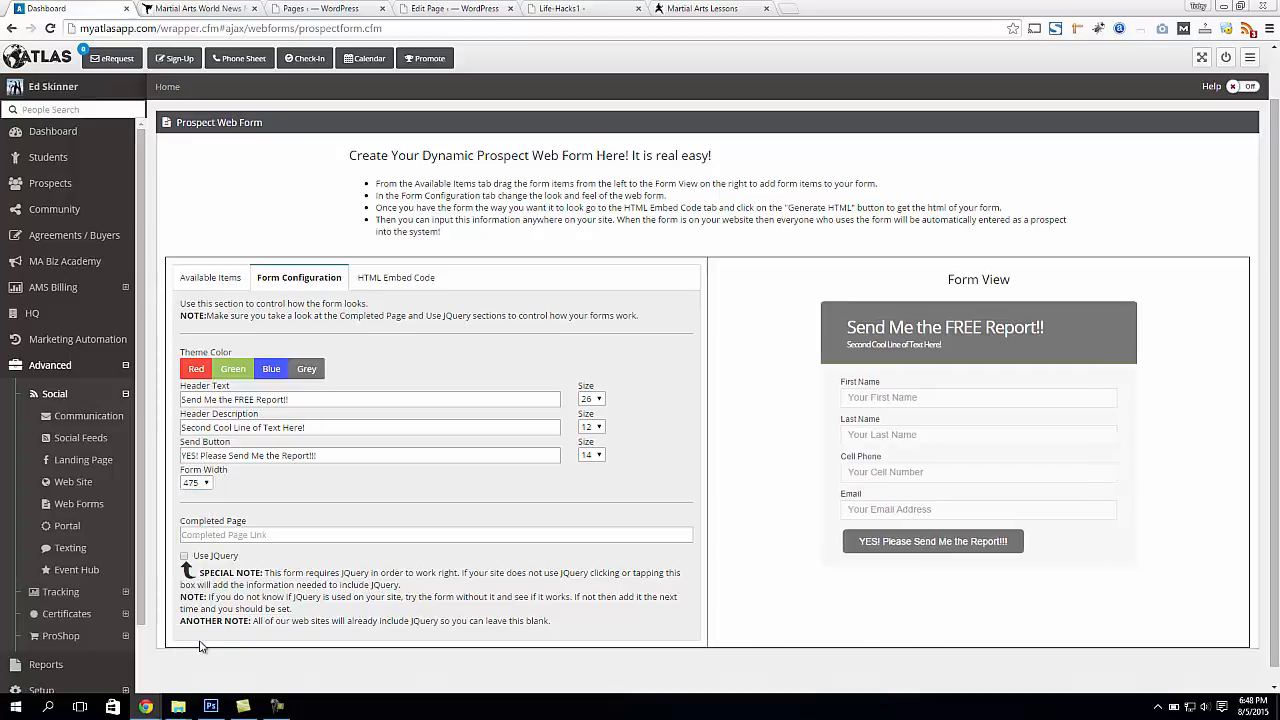
left_click(208, 485)
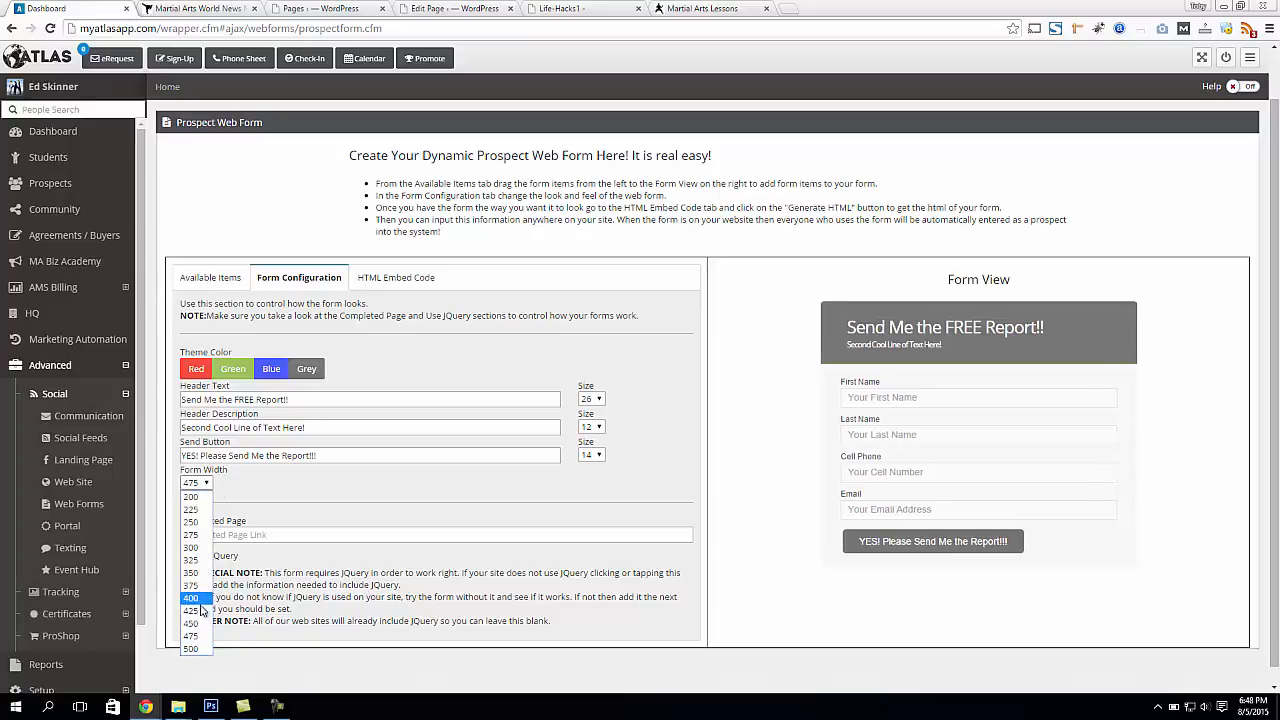
left_click(195, 597)
left_click_drag(183, 518, 264, 532)
left_click(255, 536)
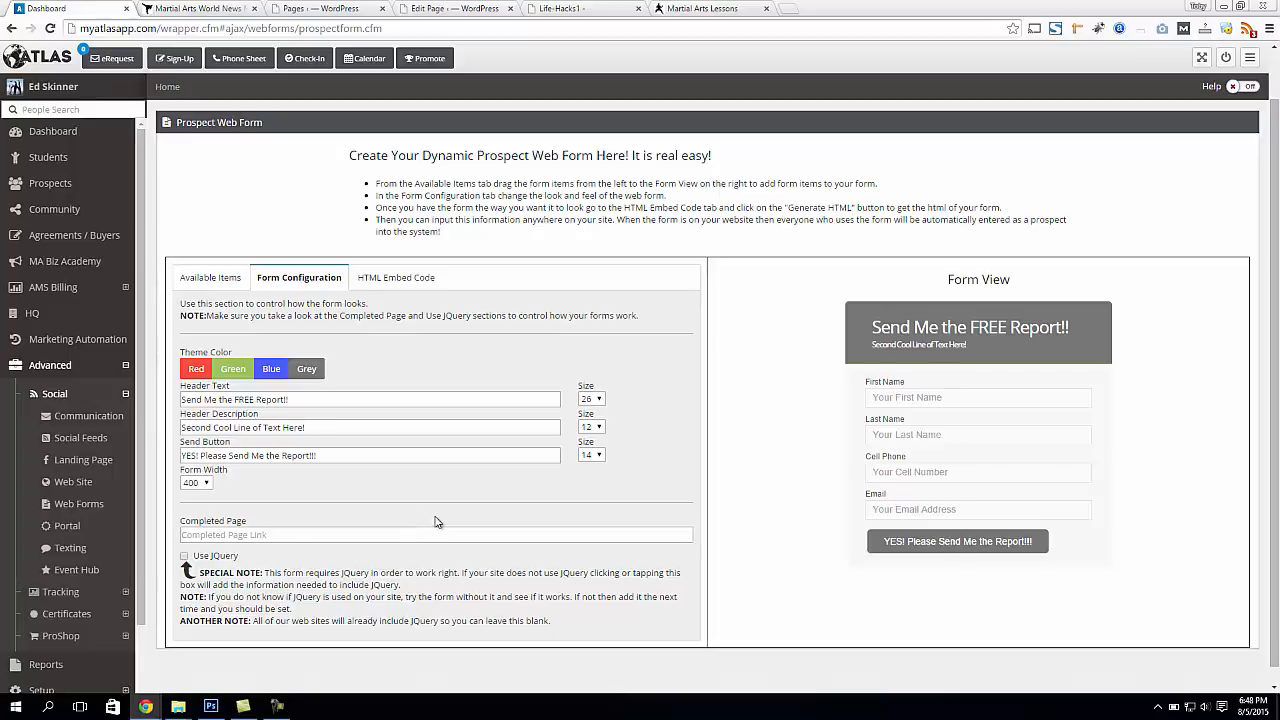
type("http://www.")
key("BackSpace")
type("google.com")
Open ouramsonline.com in a new browser tab and return to the Atlas web form
left_click(790, 13)
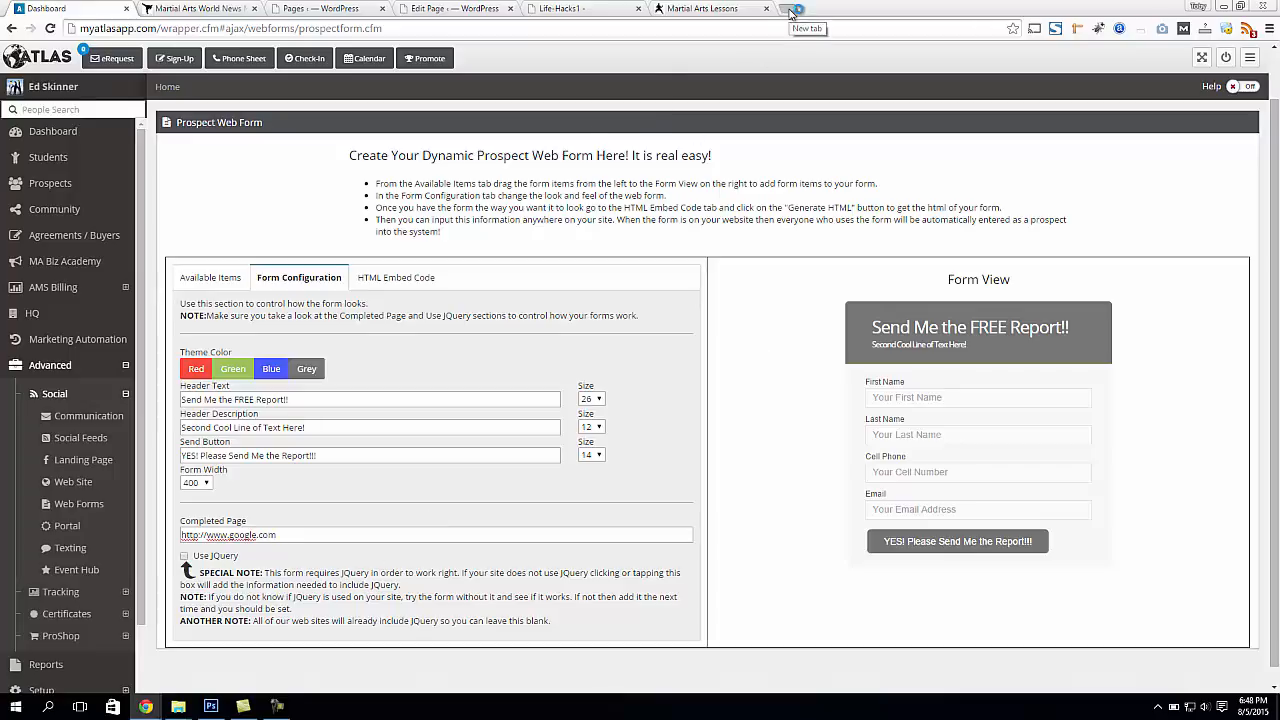
type("ouran")
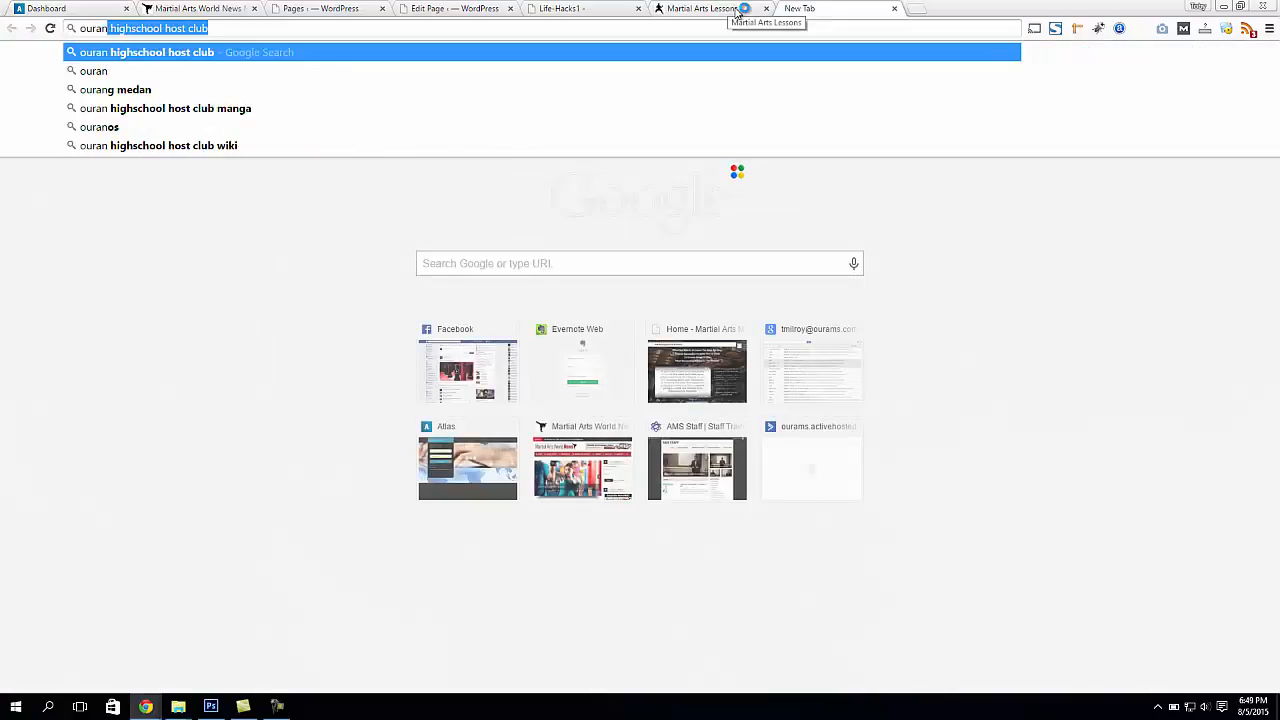
key("BackSpace")
key("BackSpace")
key("BackSpace")
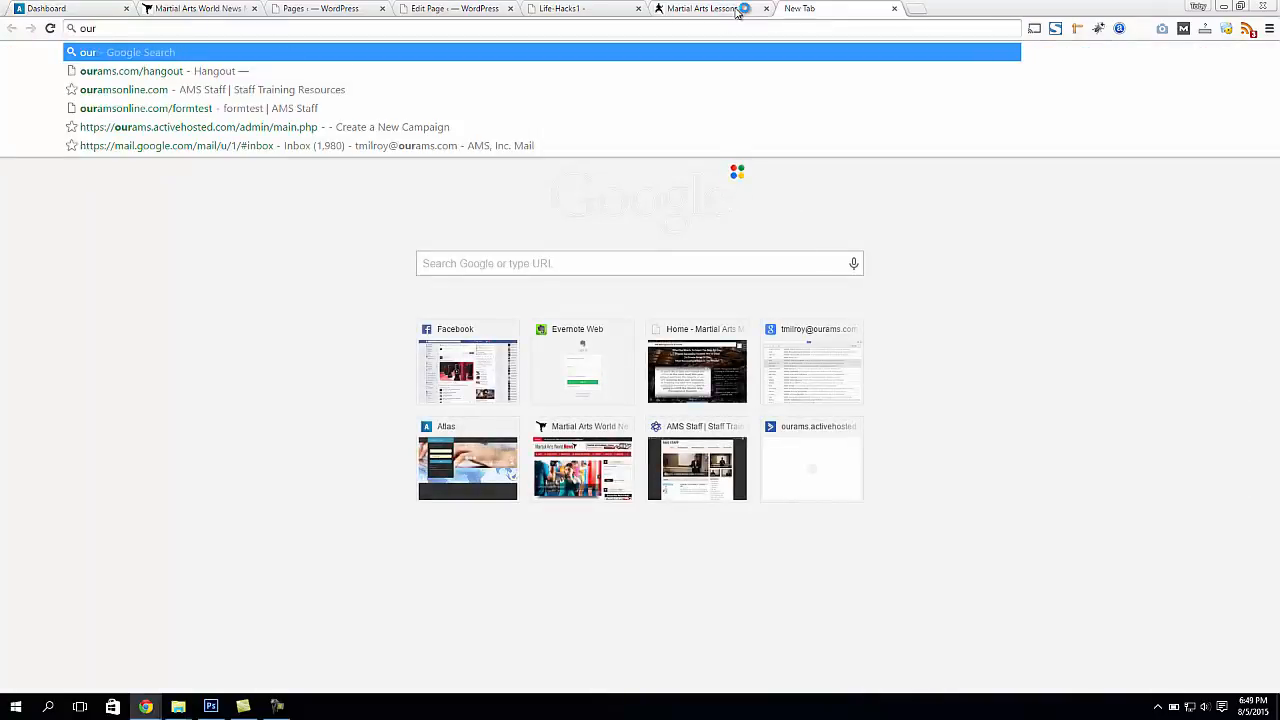
type("amson")
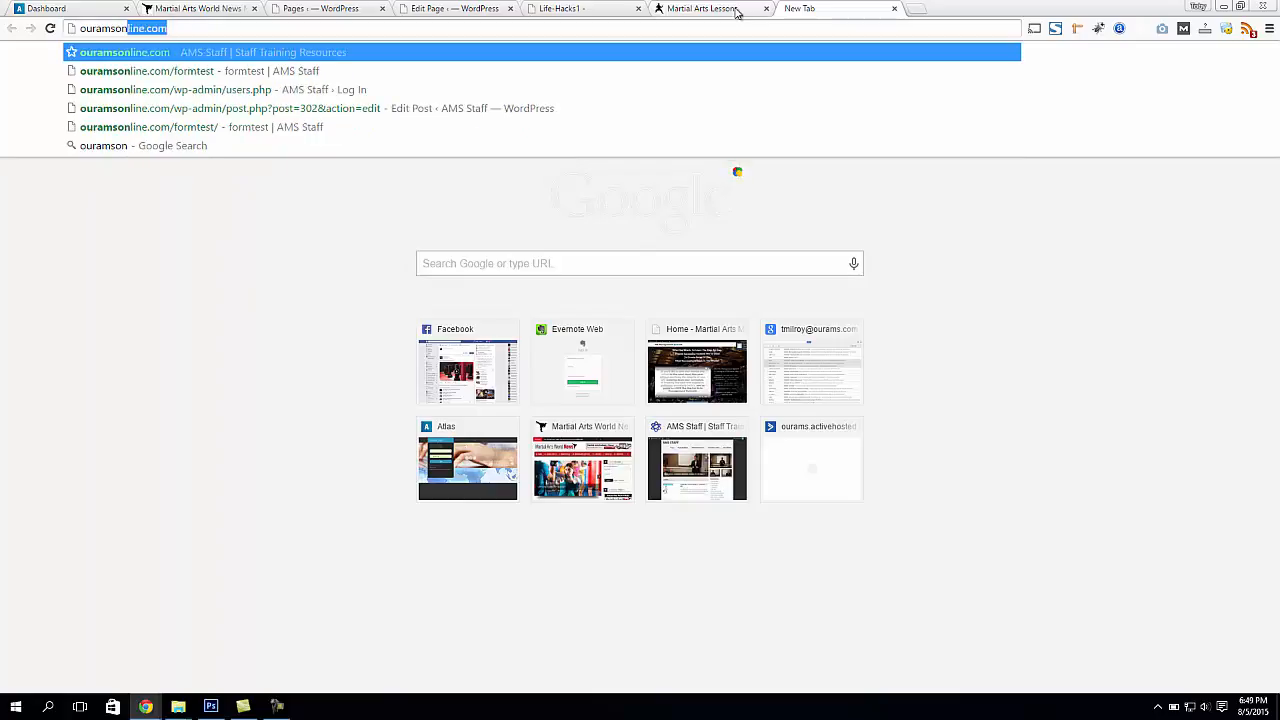
key("Return")
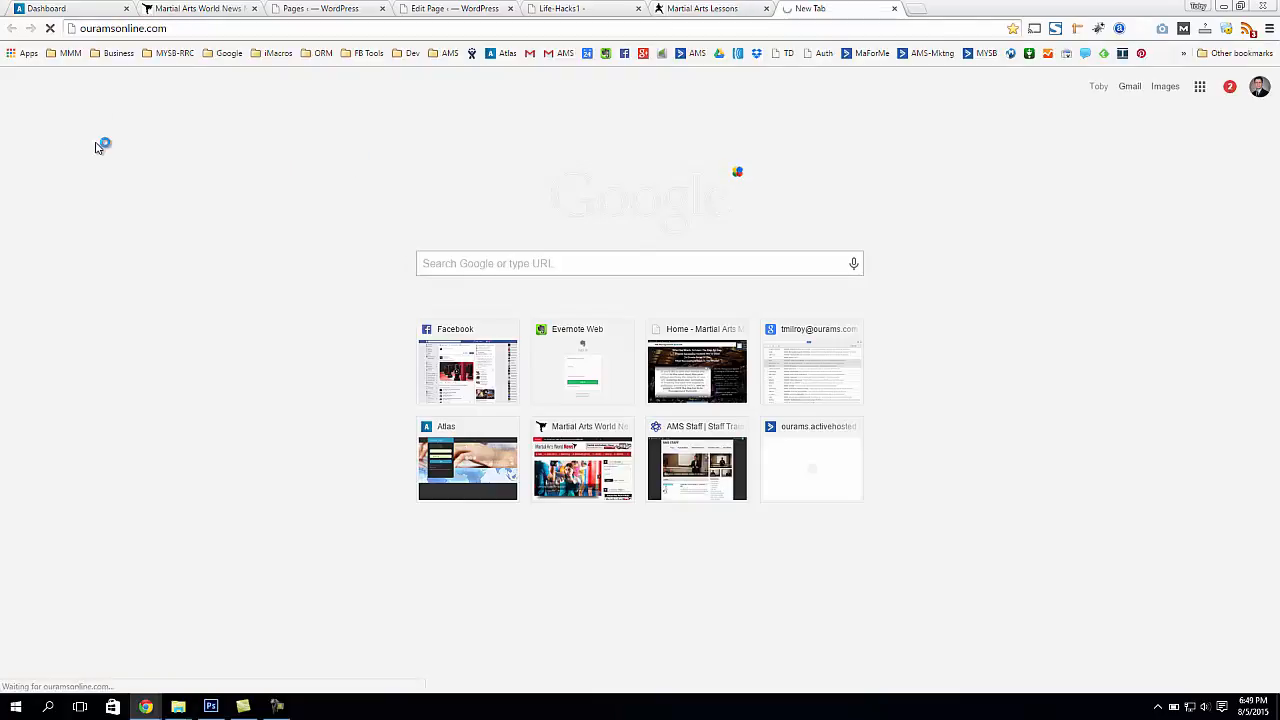
left_click(100, 9)
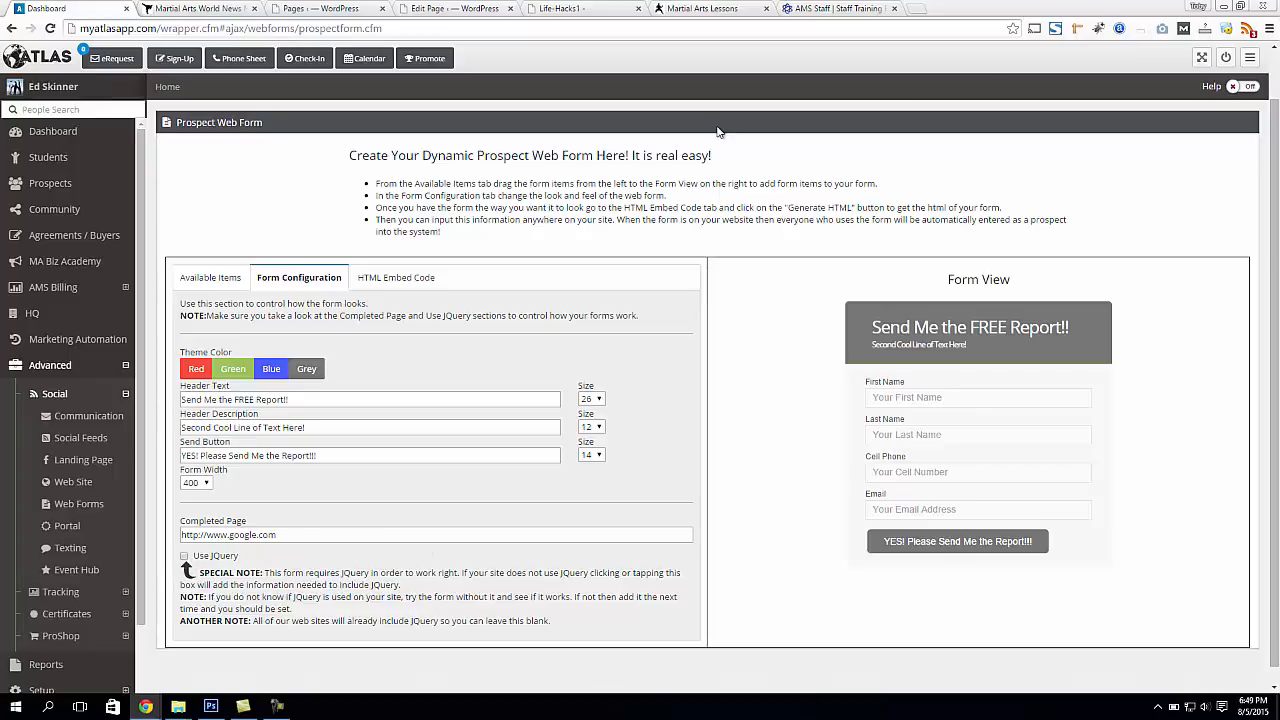
Switch to the AMS Staff site and open its page at ouramsonline.com/formtest
left_click(856, 9)
double_click(220, 28)
left_click(218, 28)
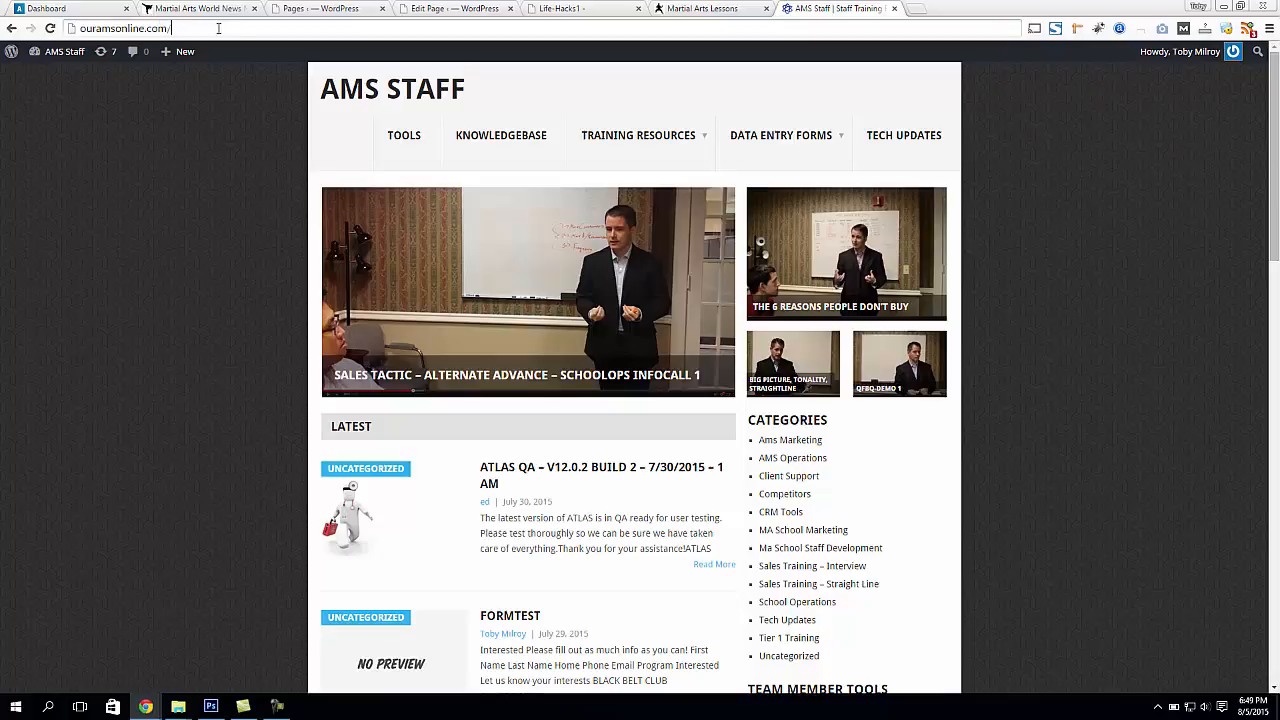
type("/formtest")
key("Return")
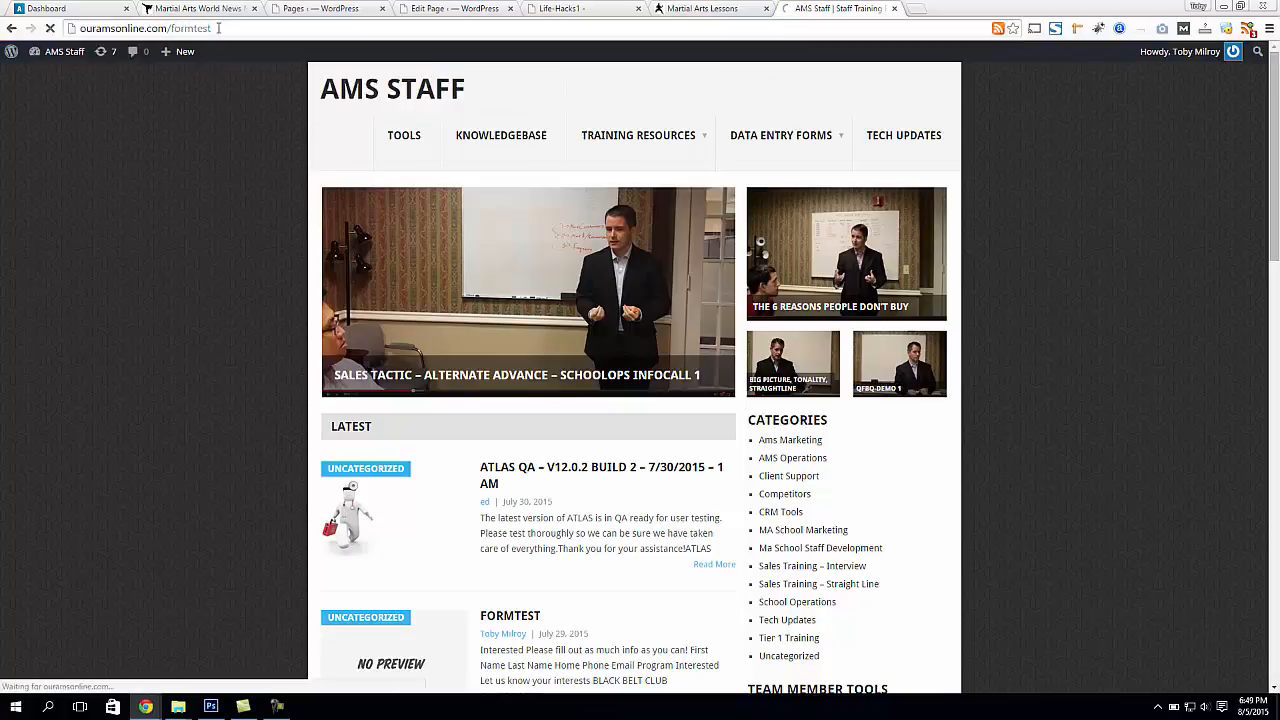
Return to the Atlas web form, display its HTML embed code and copy the entire code
key("ctrl+1")
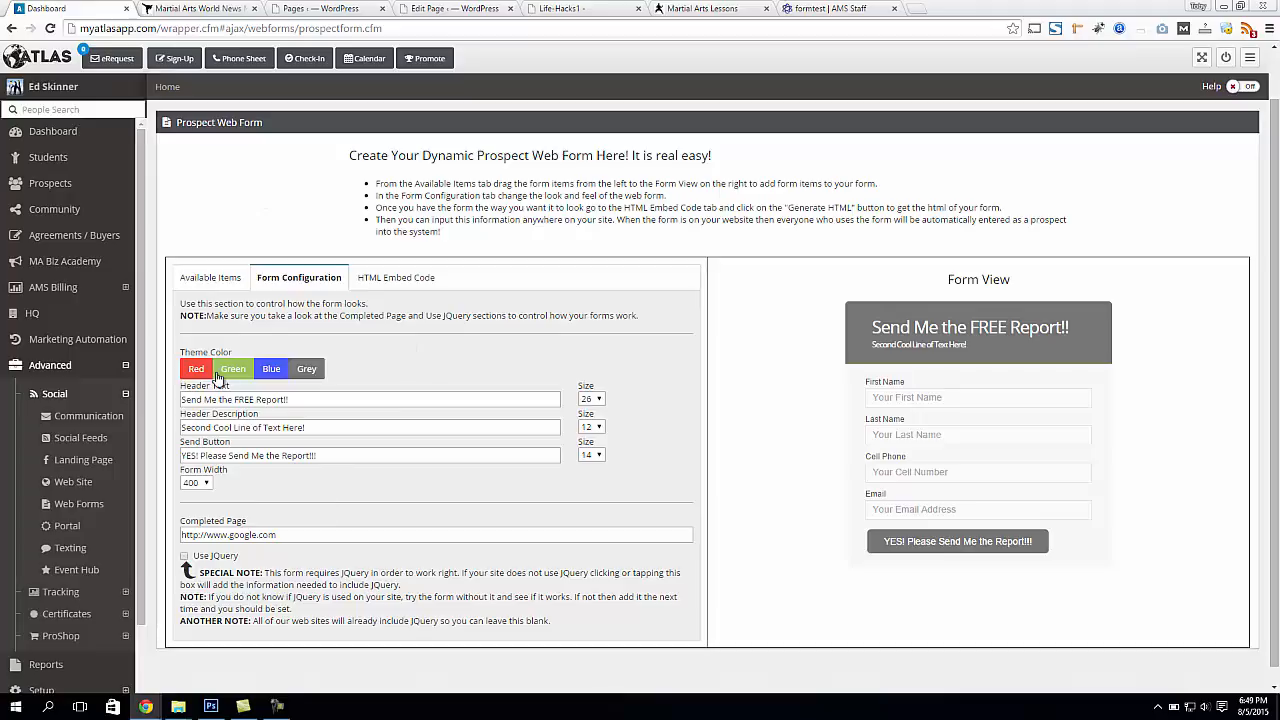
left_click(404, 280)
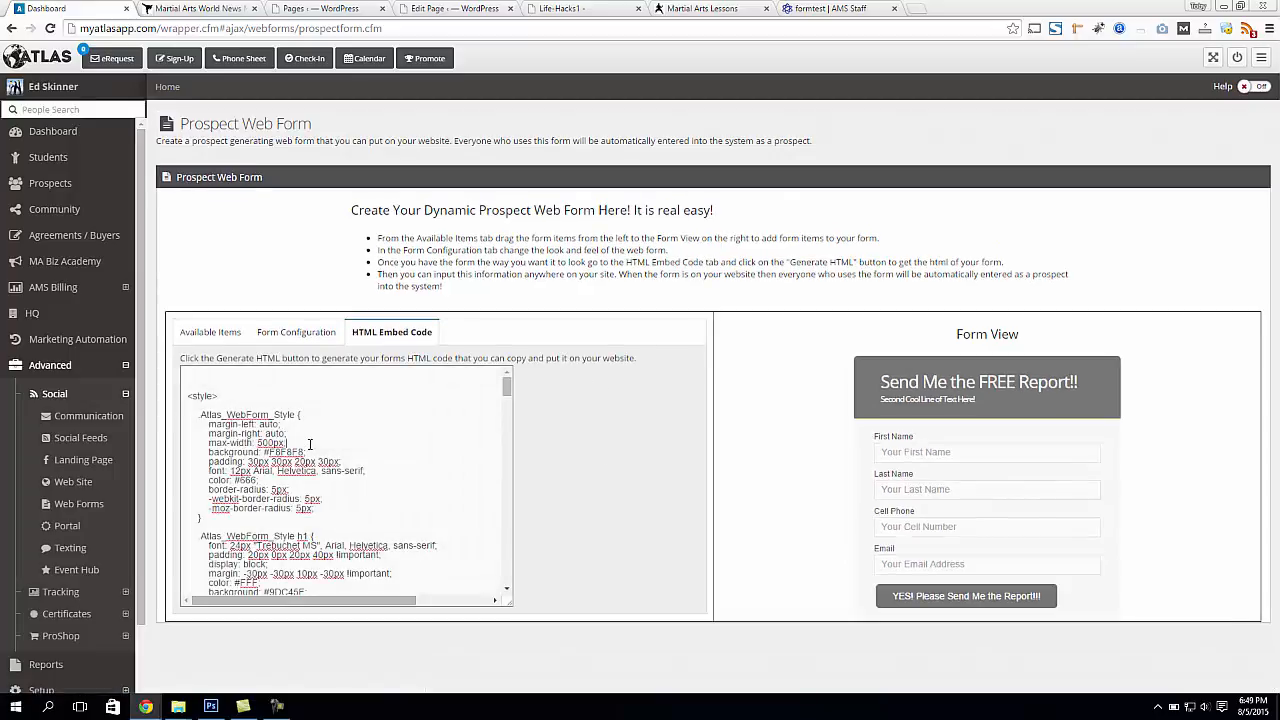
left_click_drag(188, 396, 262, 508)
key("ctrl+a")
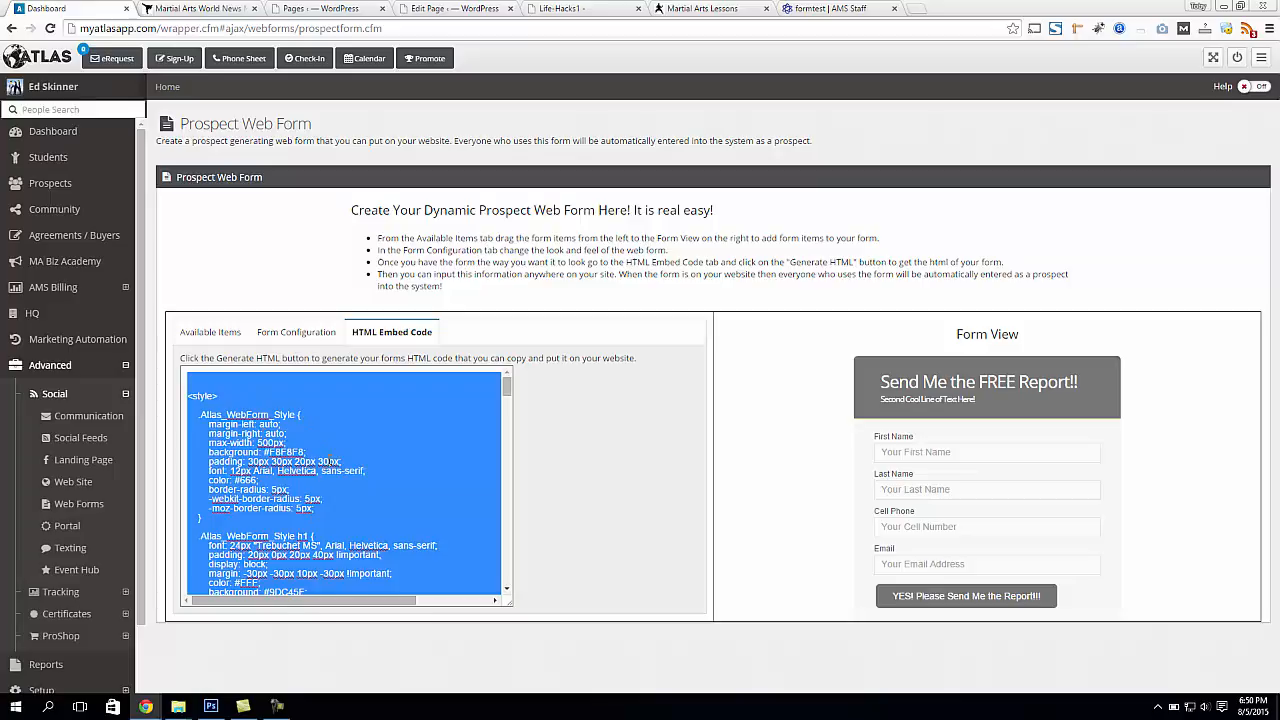
left_click(256, 428)
left_click_drag(202, 397, 410, 591)
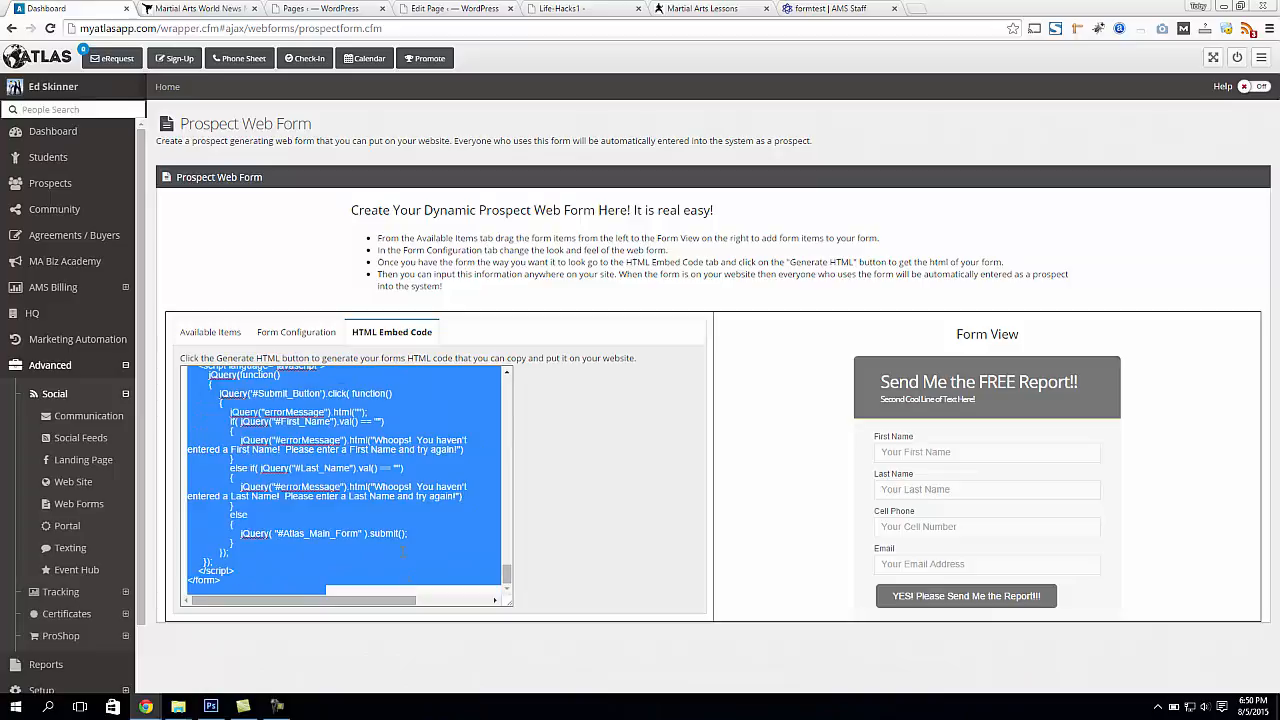
right_click(341, 464)
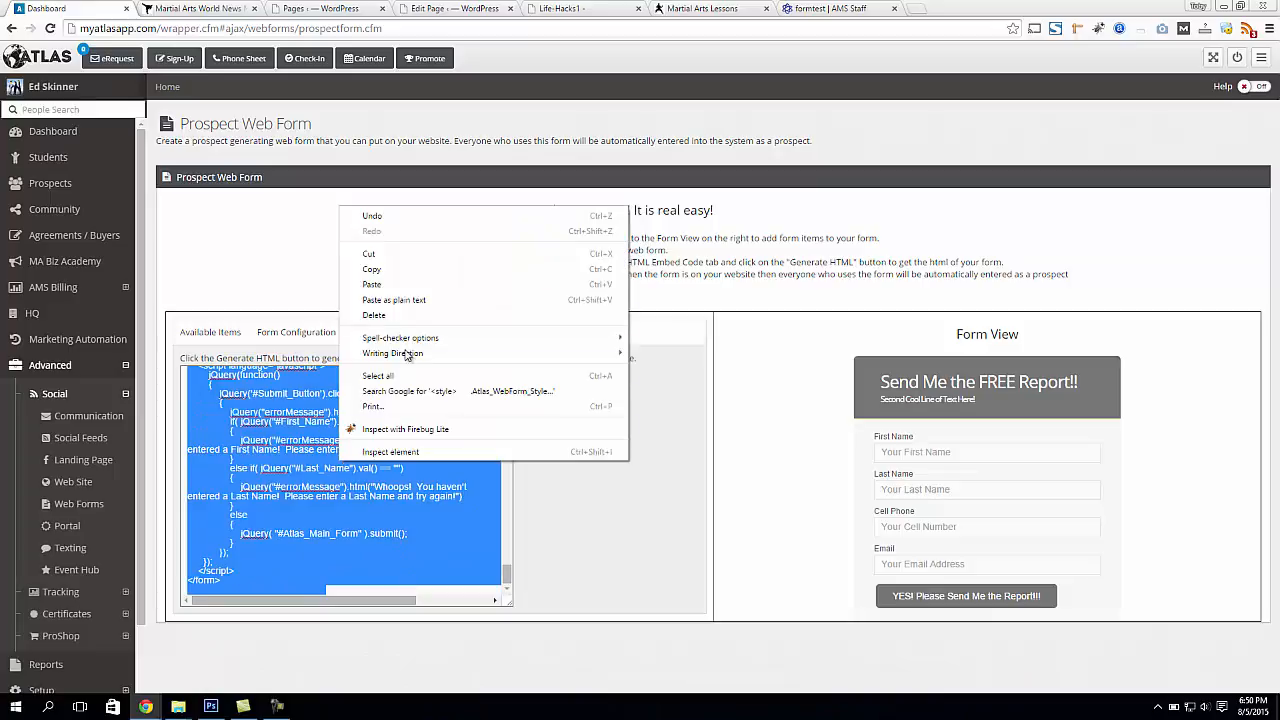
left_click(431, 272)
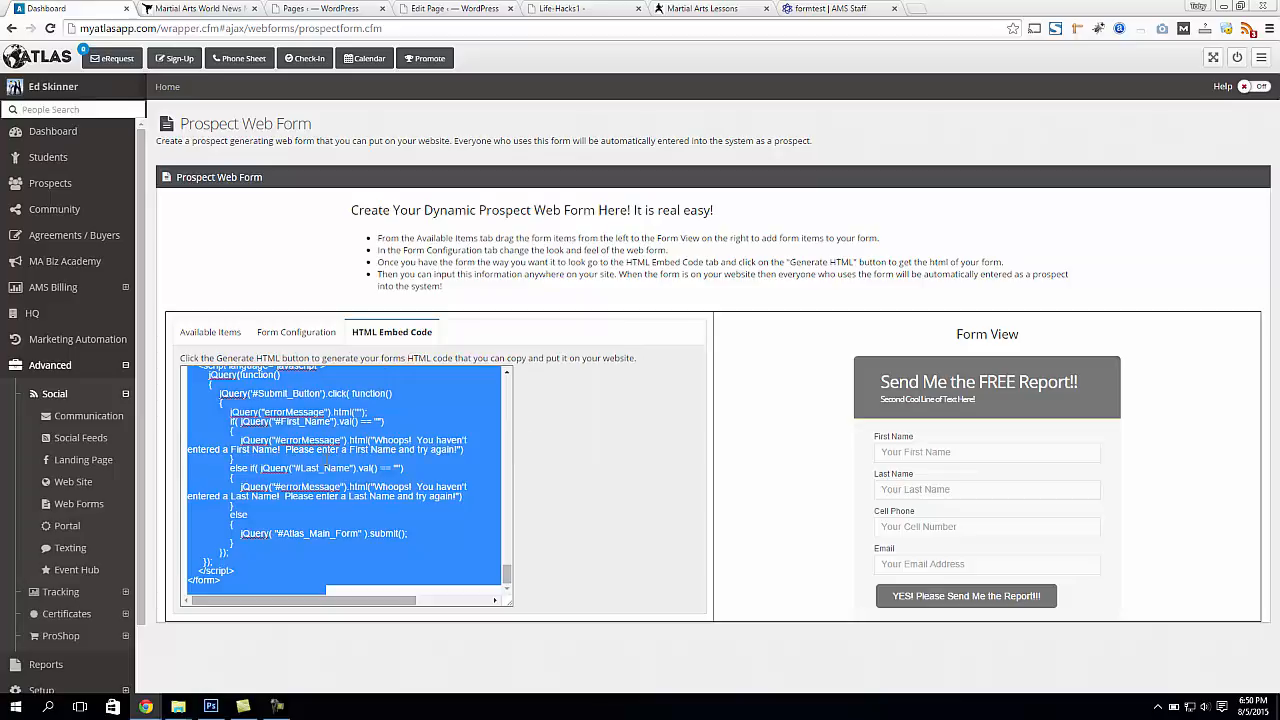
left_click(456, 548)
left_click_drag(507, 577, 483, 370)
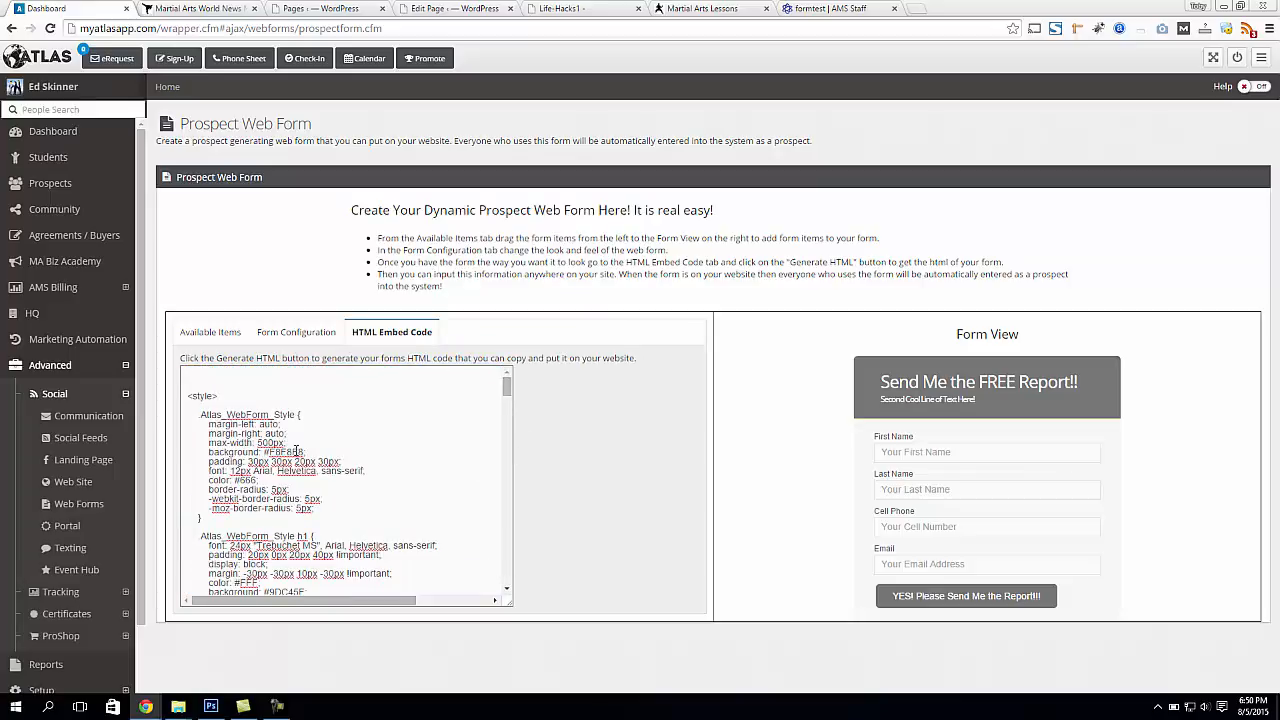
left_click_drag(270, 414, 336, 625)
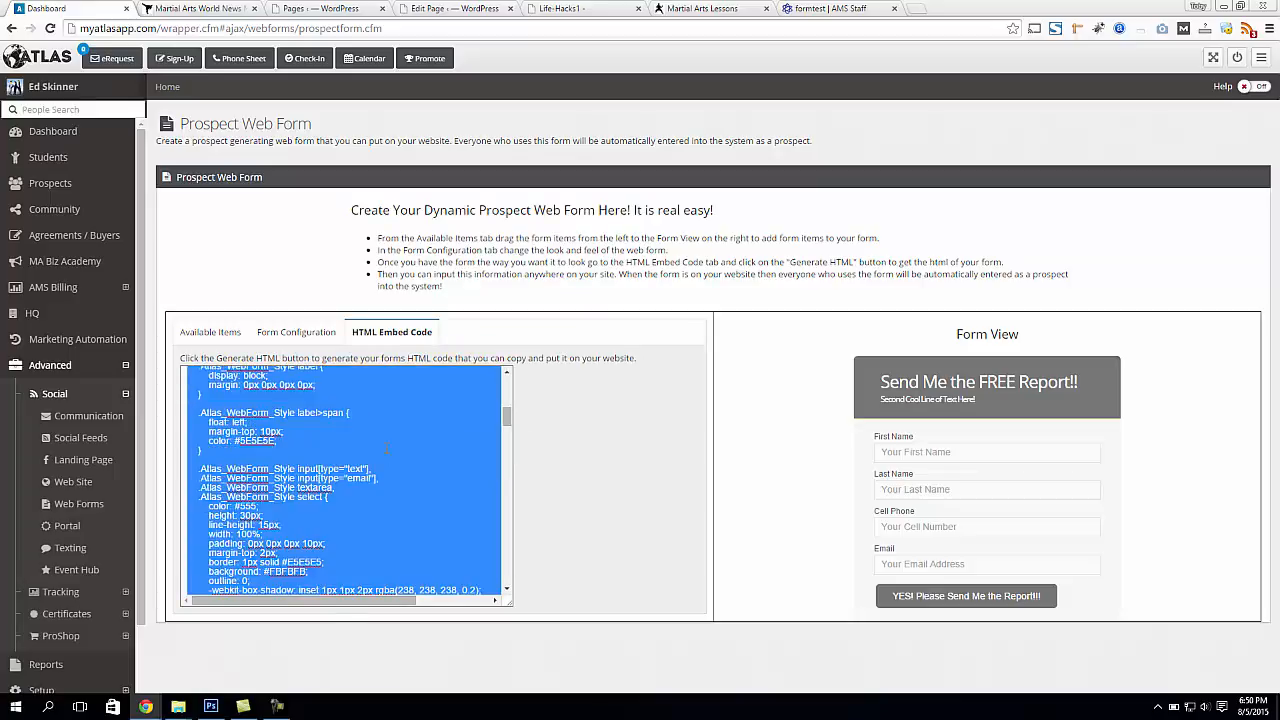
scroll(370, 446, "up", 4)
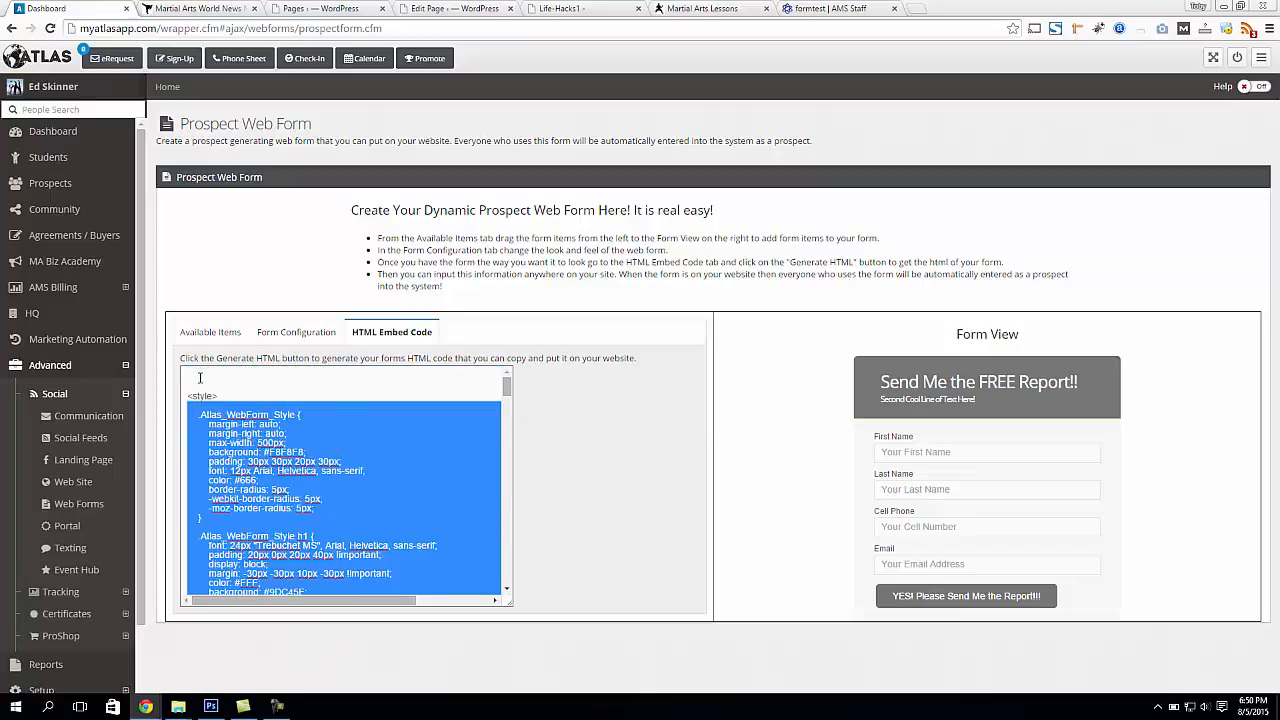
left_click_drag(204, 377, 352, 481)
left_click(432, 443)
Switch to the AMS Staff site, open the formtest post for editing and compare its Visual and Text views, ending in Text
left_click(856, 11)
left_click(249, 52)
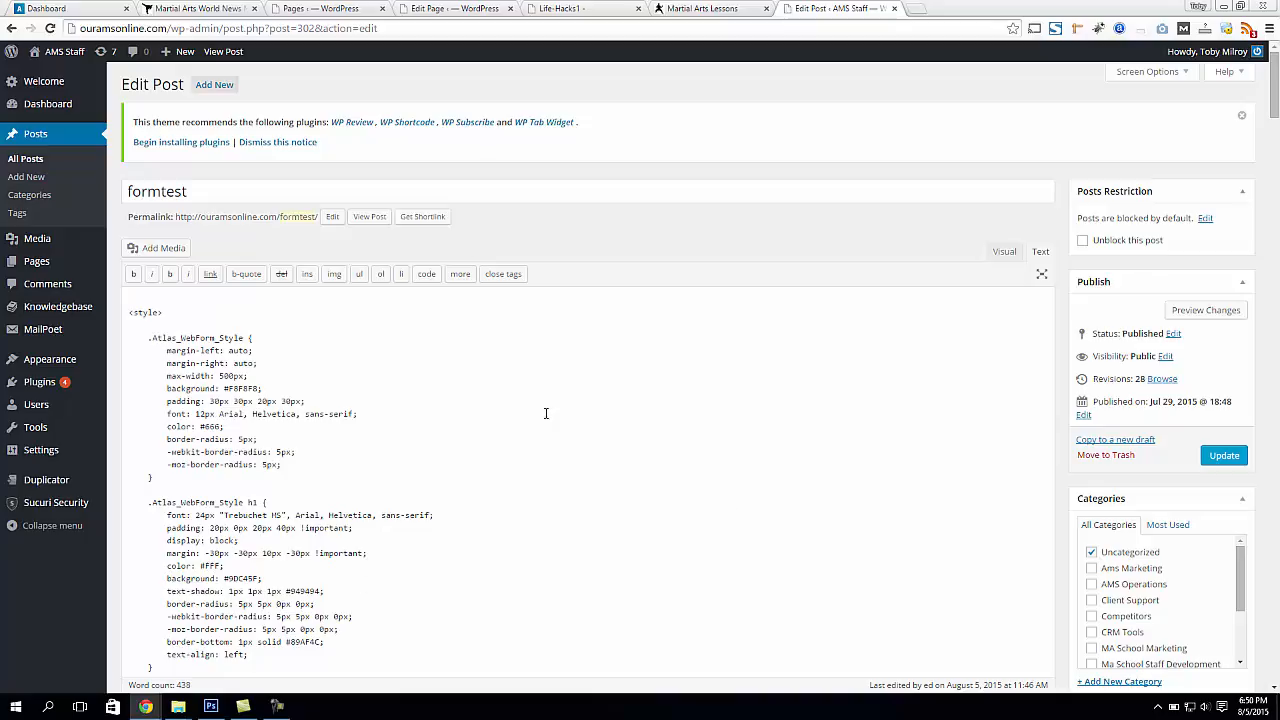
left_click(1008, 255)
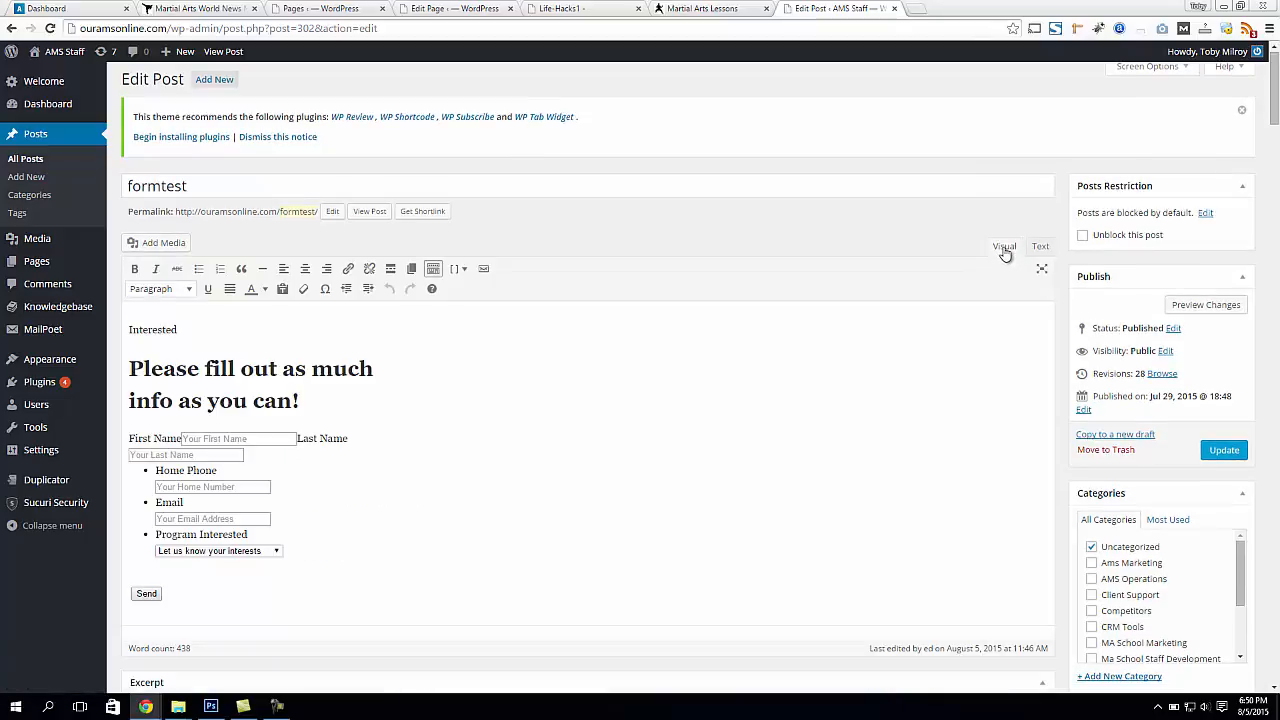
left_click(1041, 249)
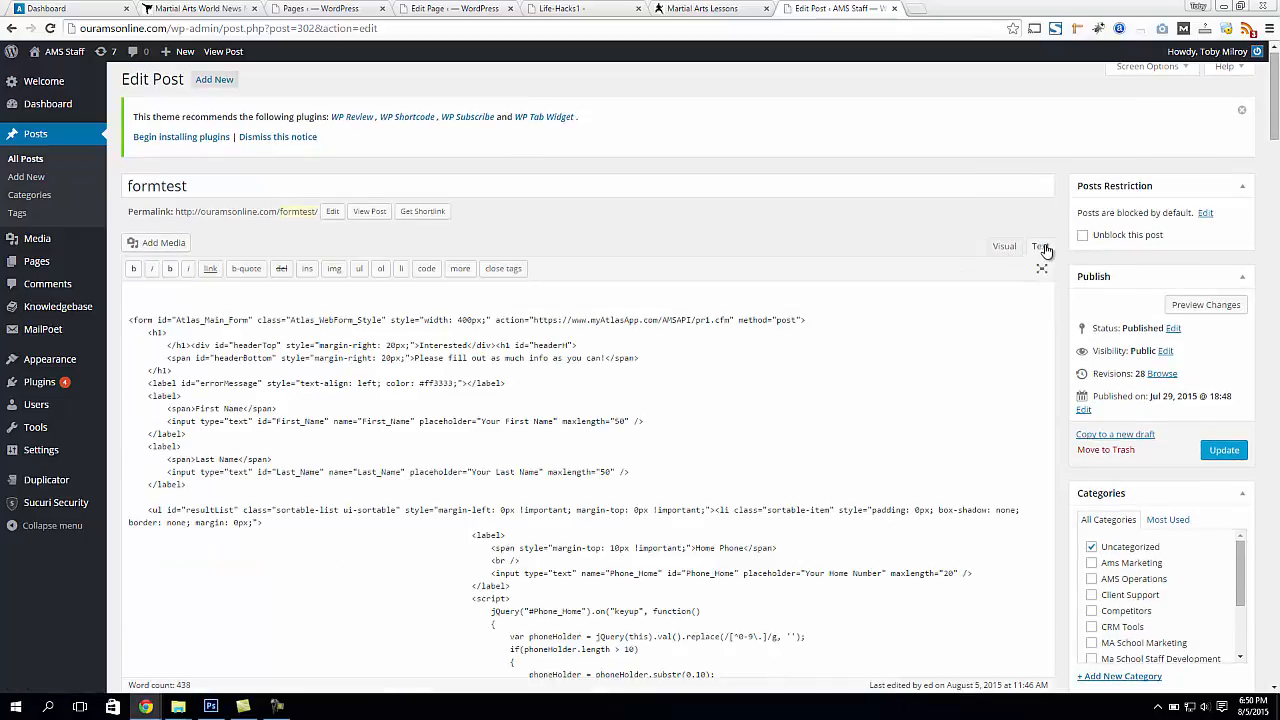
Replace all of the formtest post's code with the copied Atlas embed code and update the post
left_click(660, 427)
key("ctrl+a")
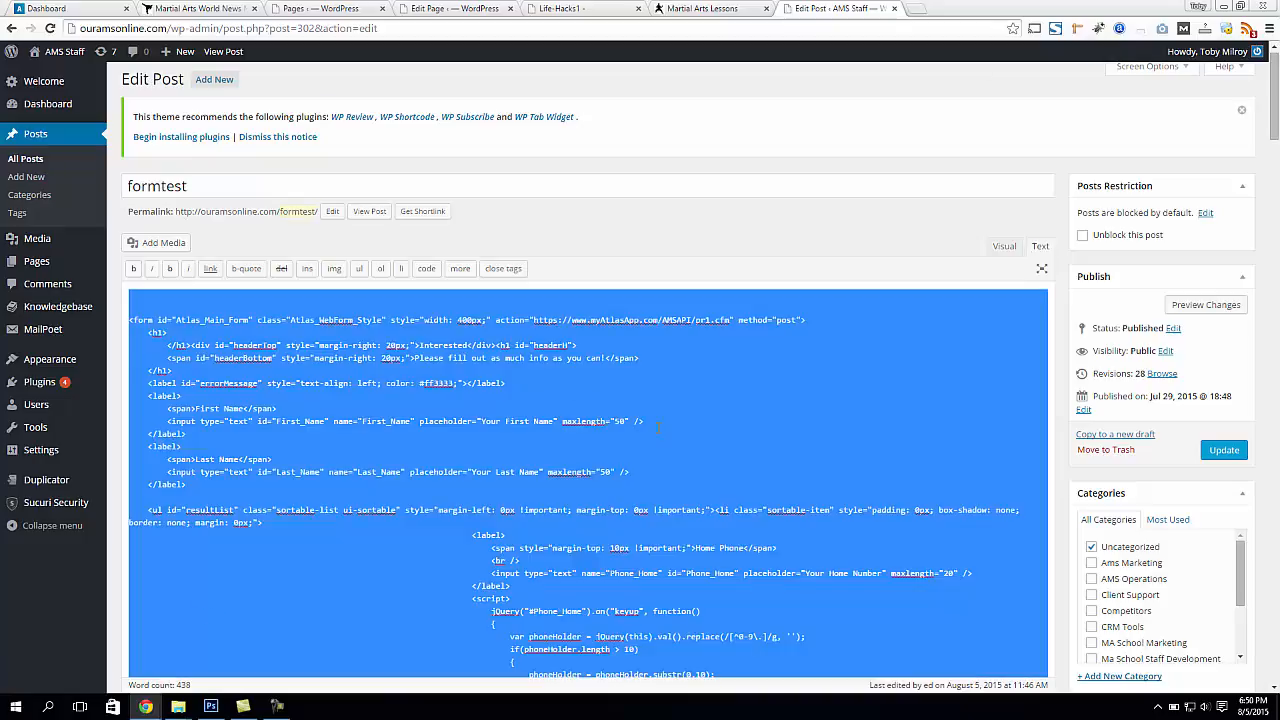
key("ctrl+v")
scroll(517, 374, "up", 10)
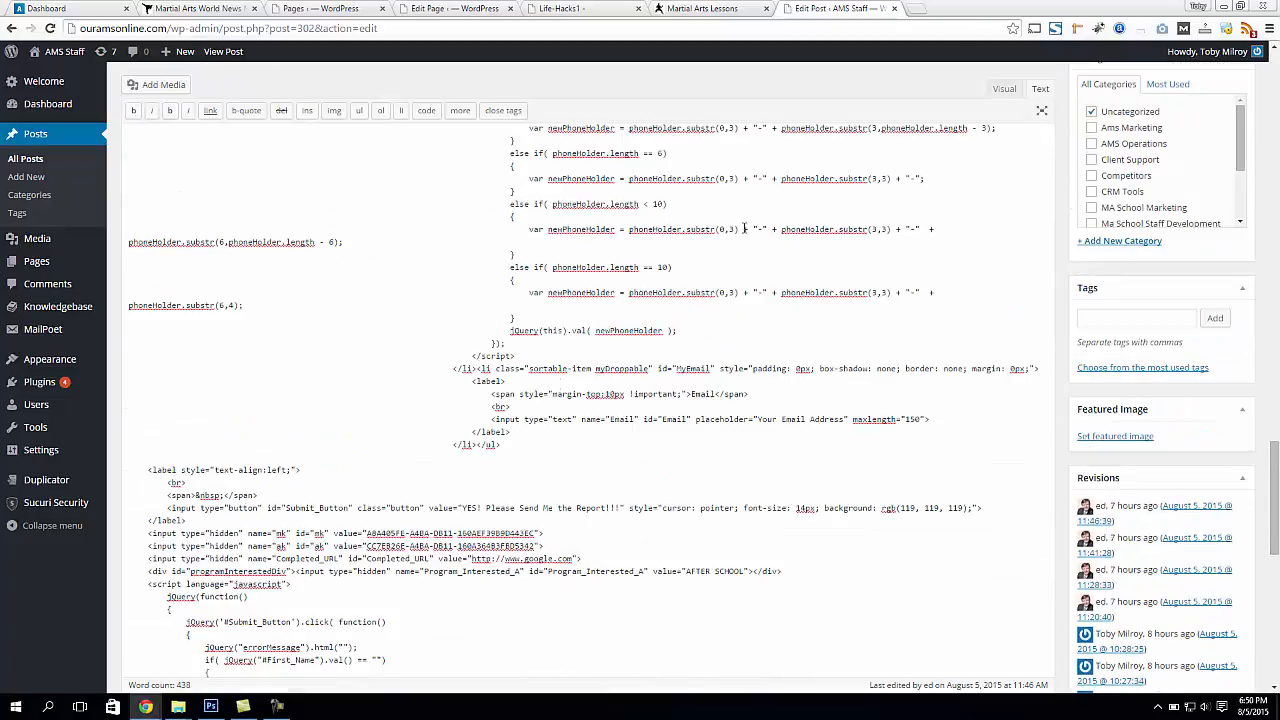
scroll(560, 400, "up", 15)
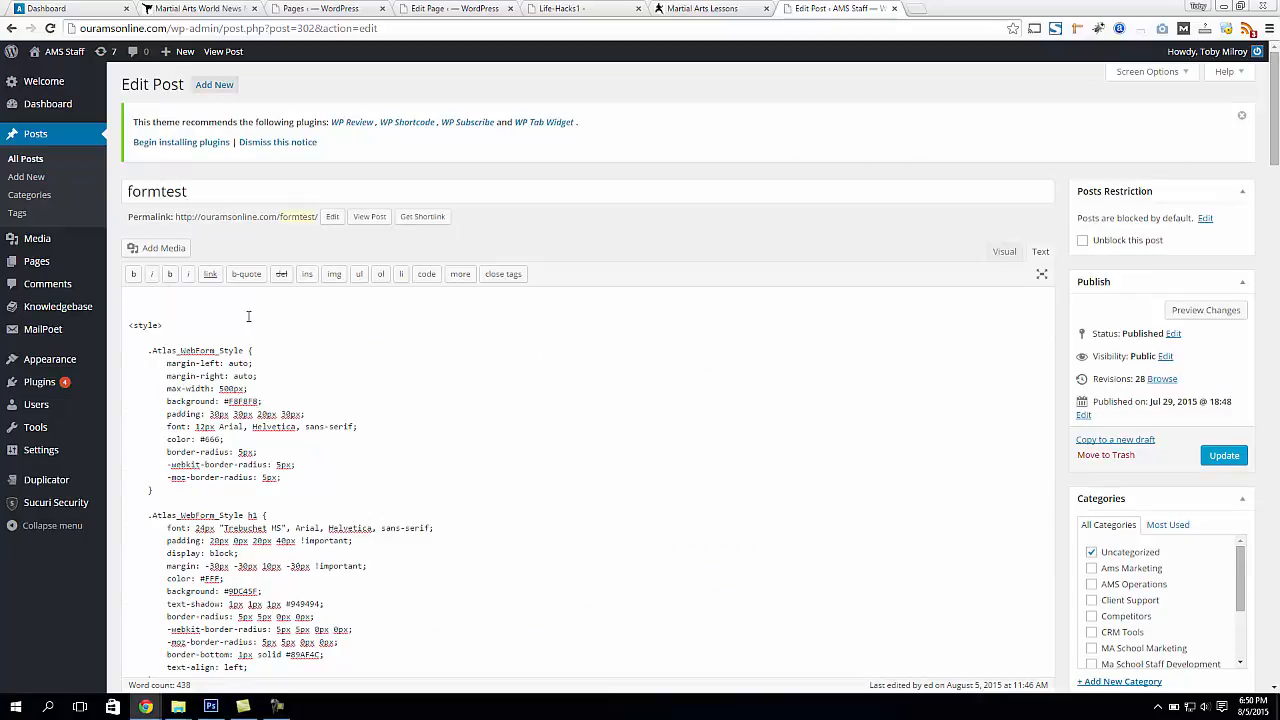
left_click(1225, 456)
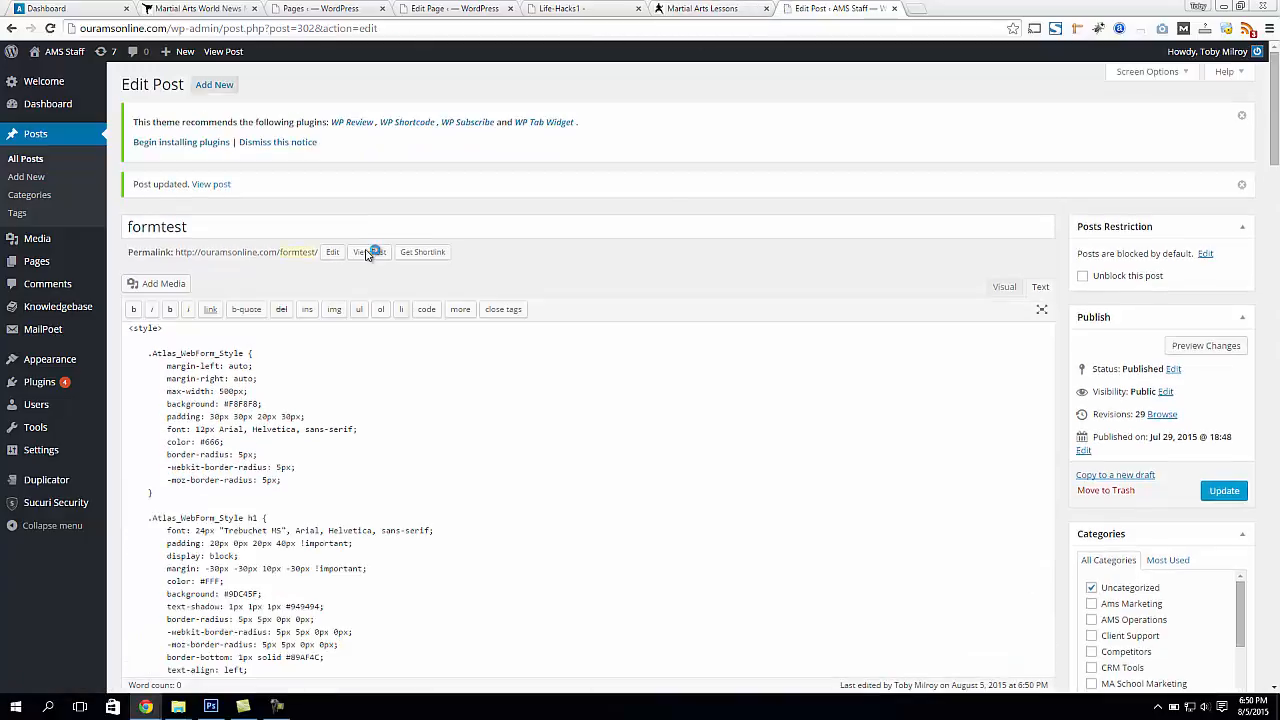
View the published formtest post and check the heading area of its embedded form
left_click(369, 252)
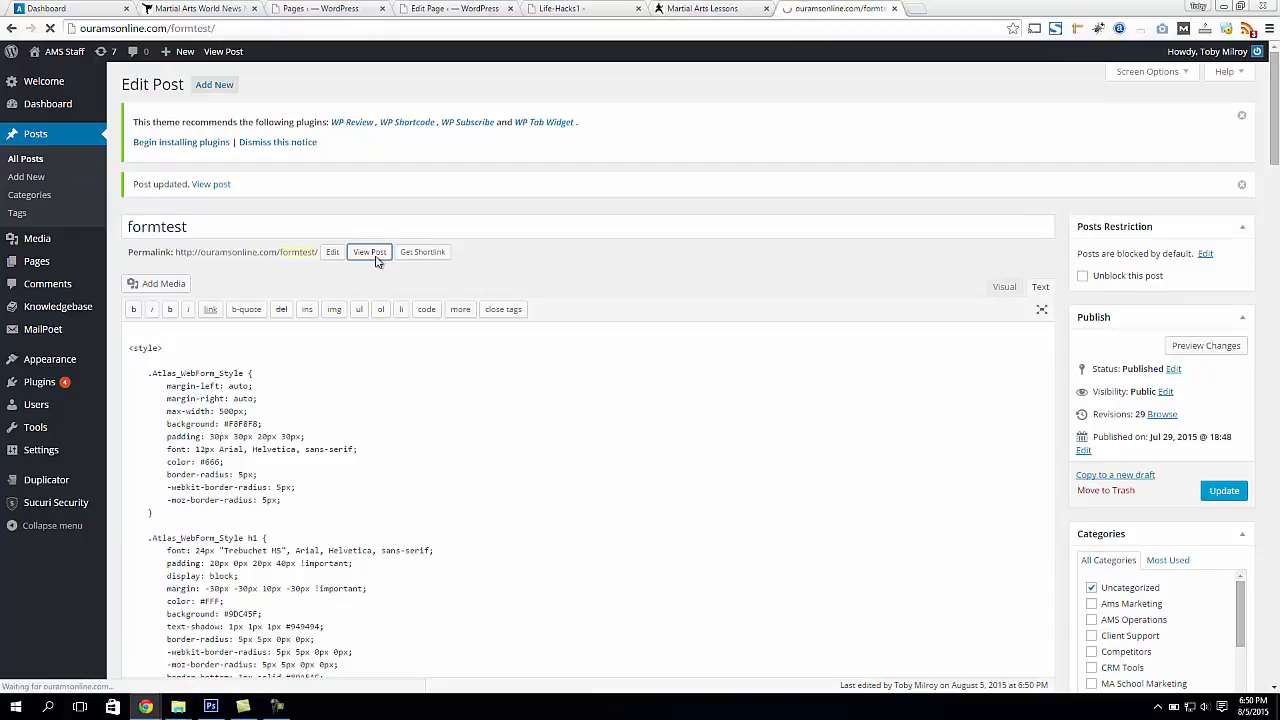
right_click(375, 257)
left_click(464, 241)
left_click_drag(409, 258, 532, 272)
left_click(532, 272)
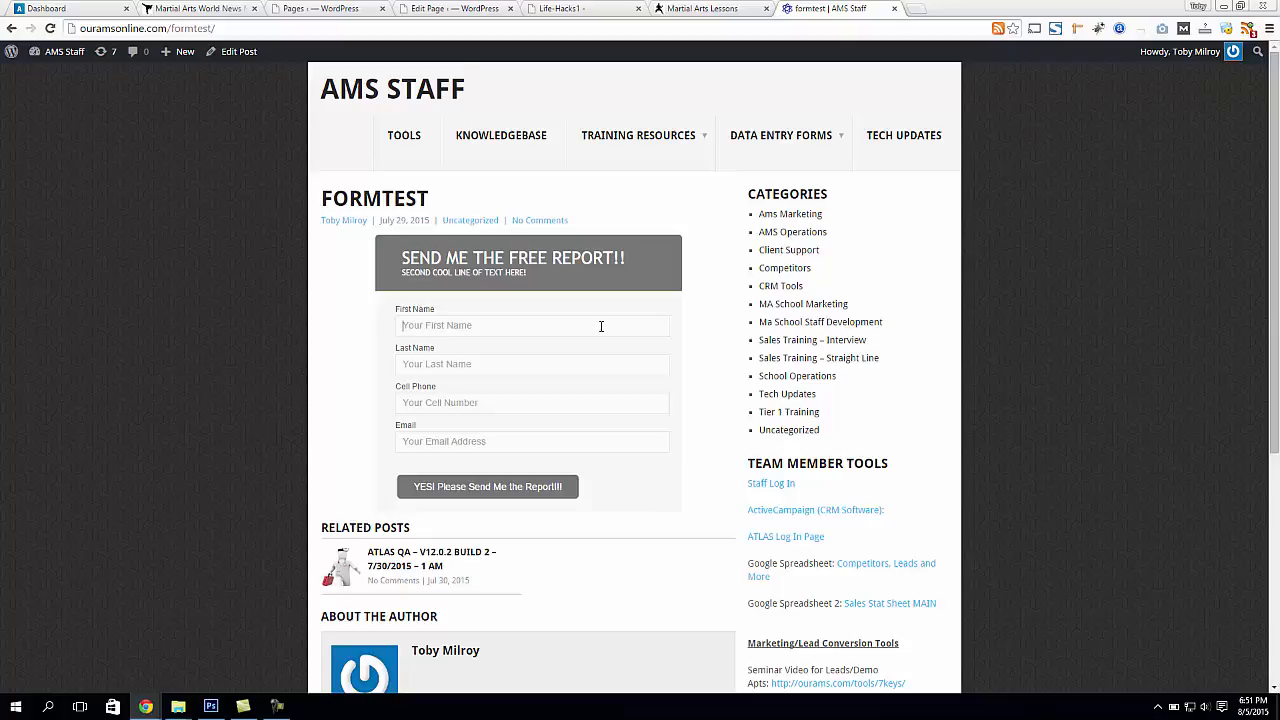
Fill in the embedded form with a test lead's first name, last name, cell number and email address, and submit it
type("Ted")
type("R")
type("999-999-9999")
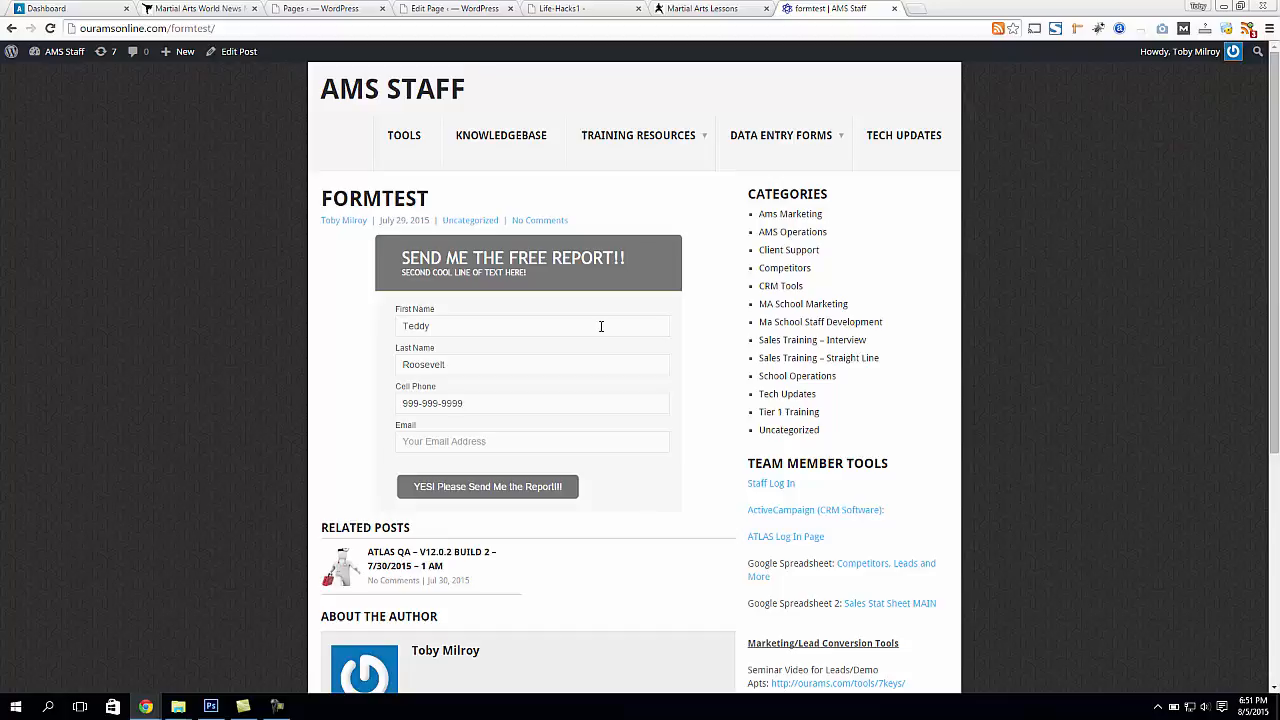
left_click_drag(480, 407, 399, 401)
left_click(432, 444)
type("Teddy Roosevelt@")
left_click(481, 494)
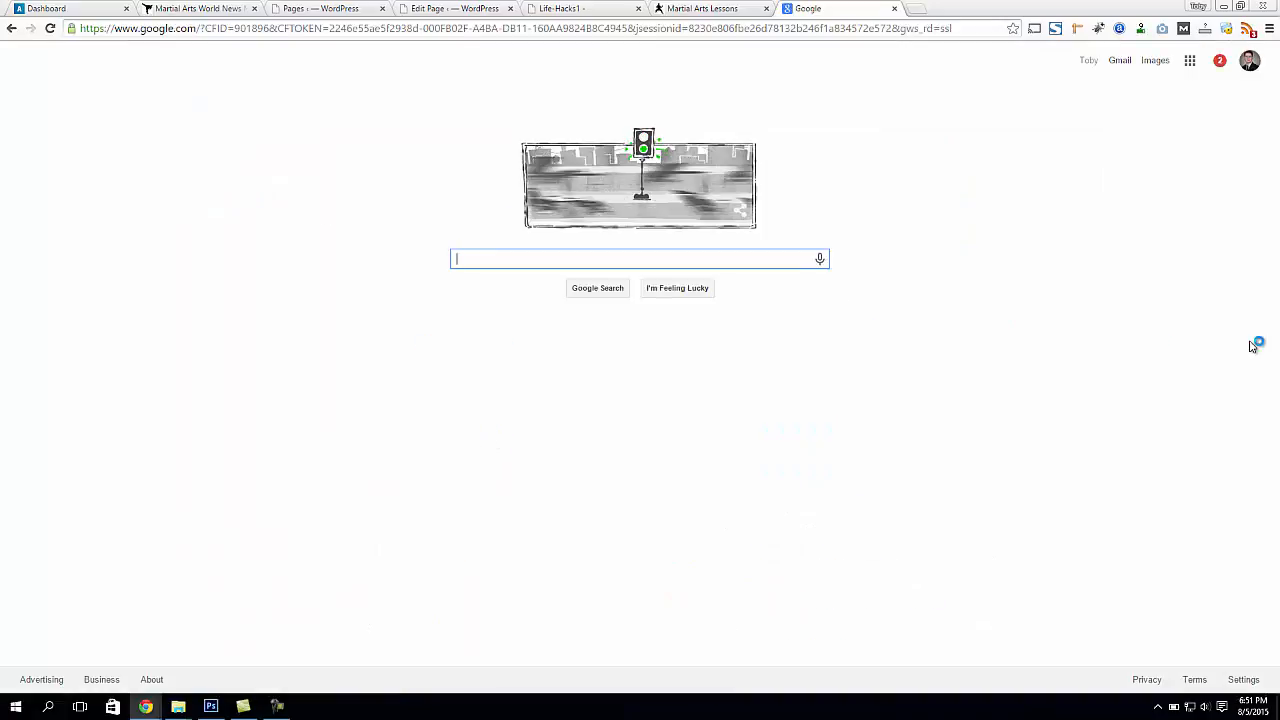
Check the address of the redirect page, return to the formtest post and close its browser tab
left_click_drag(200, 29, 78, 30)
left_click(399, 243)
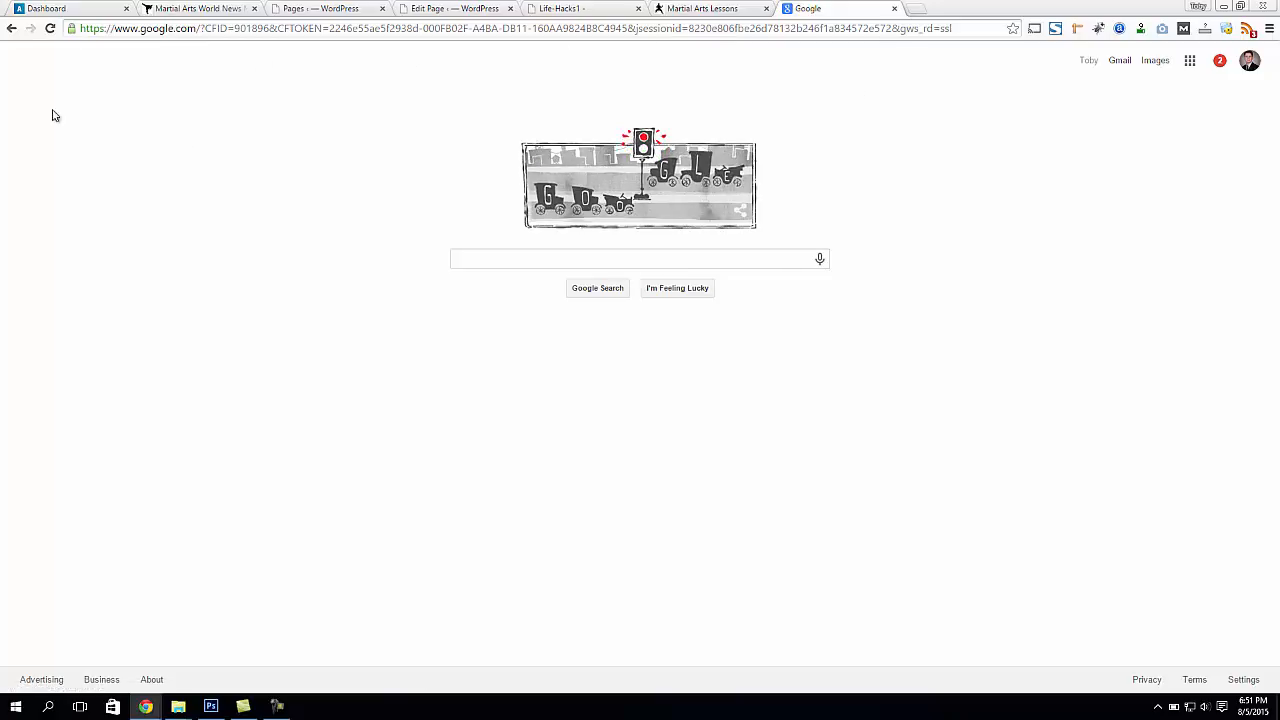
left_click(12, 28)
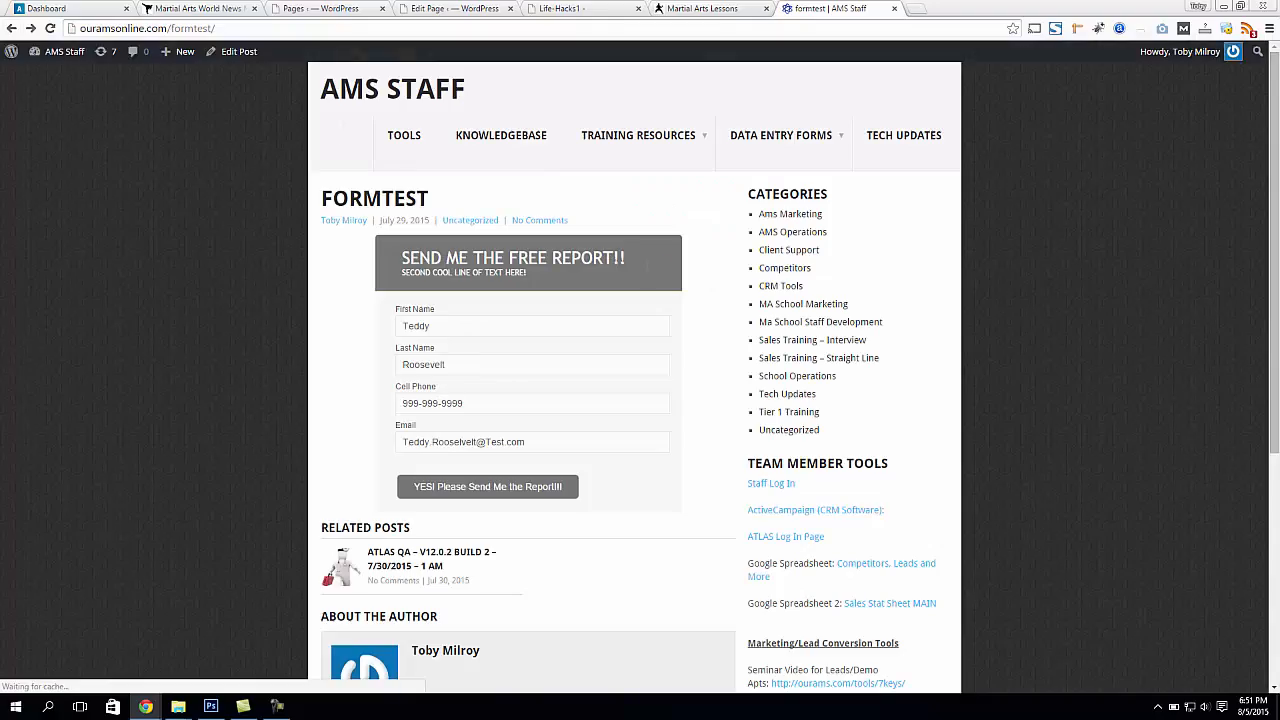
left_click(894, 9)
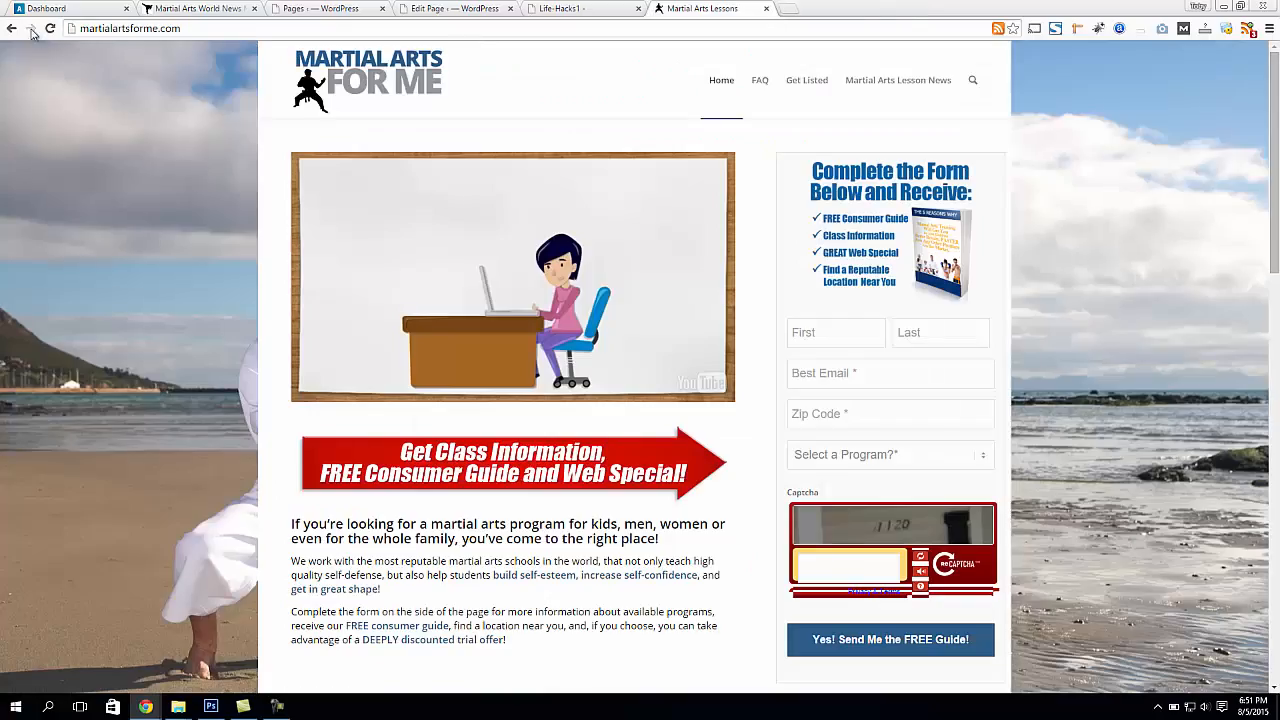
Switch to Atlas, search for the submitted test lead by first name and open the matching prospect profile
left_click(45, 8)
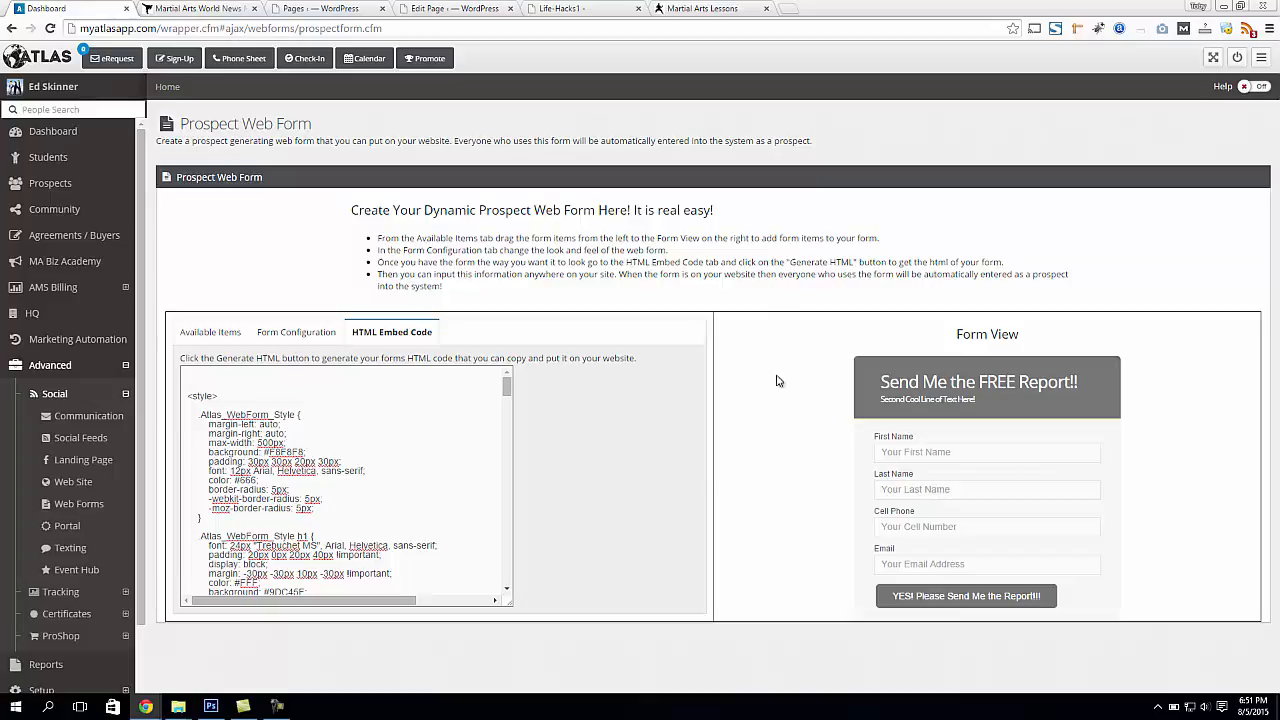
left_click(86, 110)
type("T")
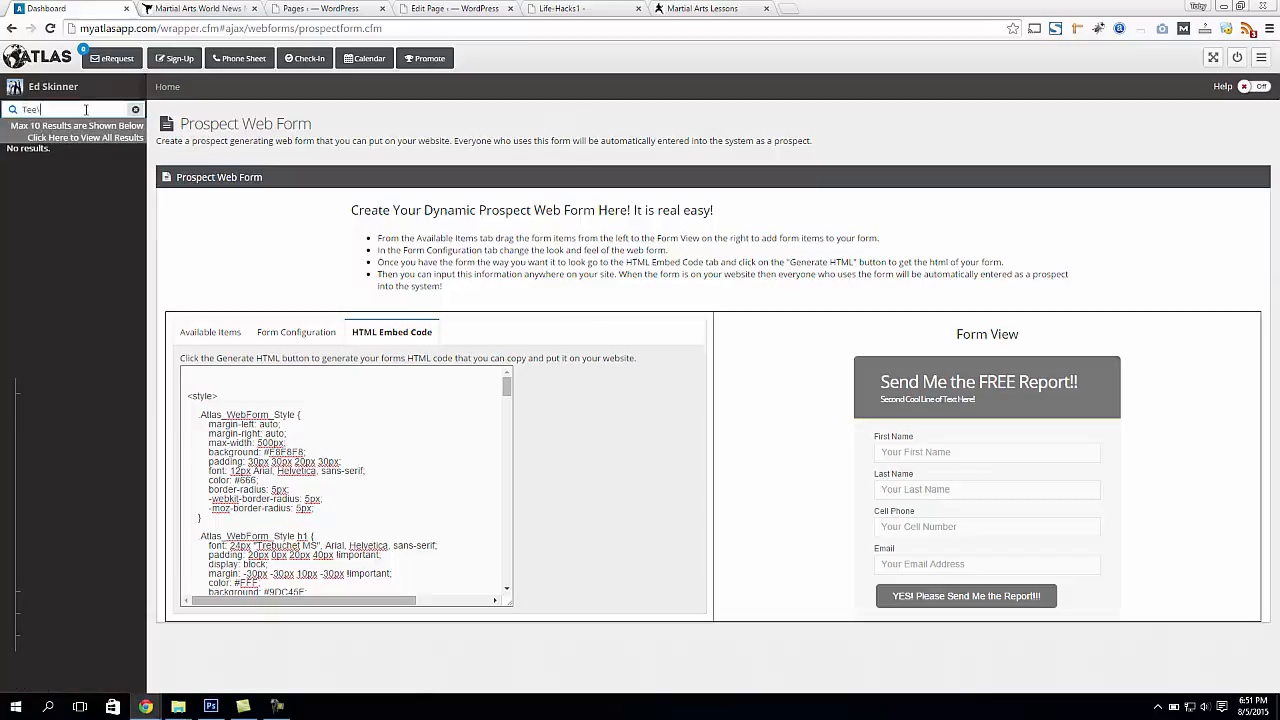
type("edd")
left_click(69, 166)
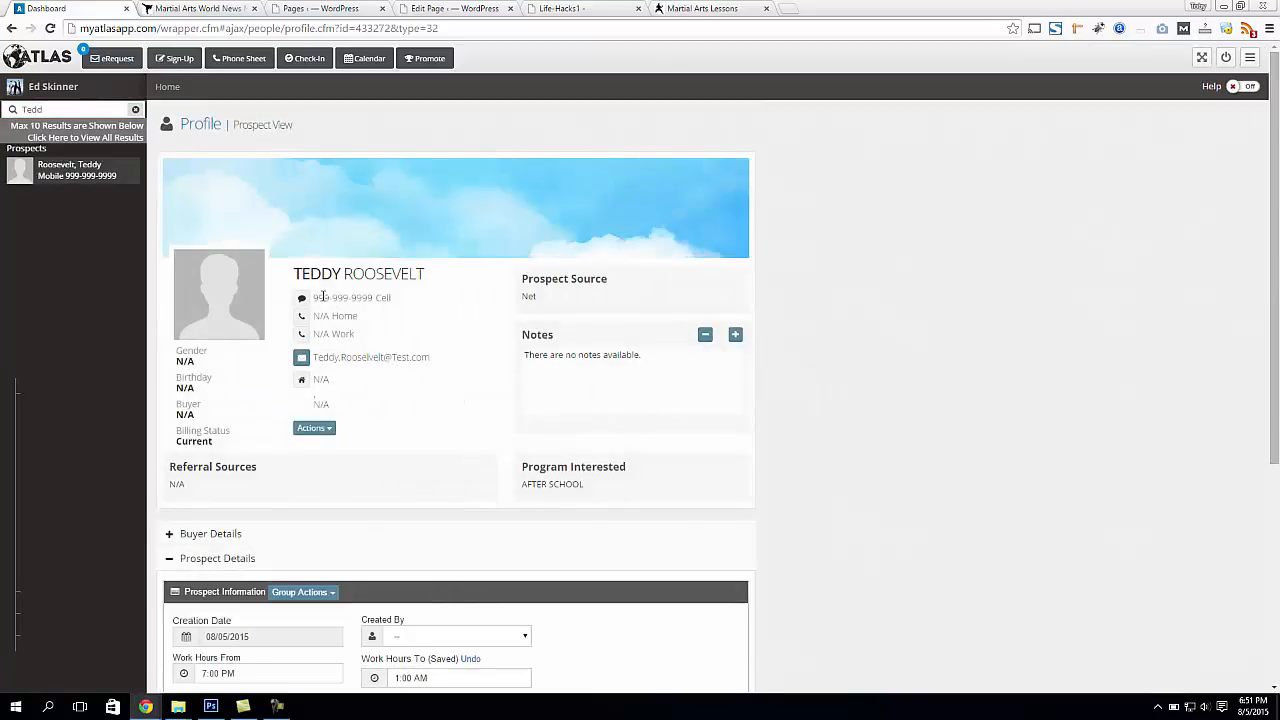
Examine the cell number, email address and program interested recorded in the prospect's profile
left_click_drag(317, 297, 391, 297)
left_click_drag(316, 357, 430, 360)
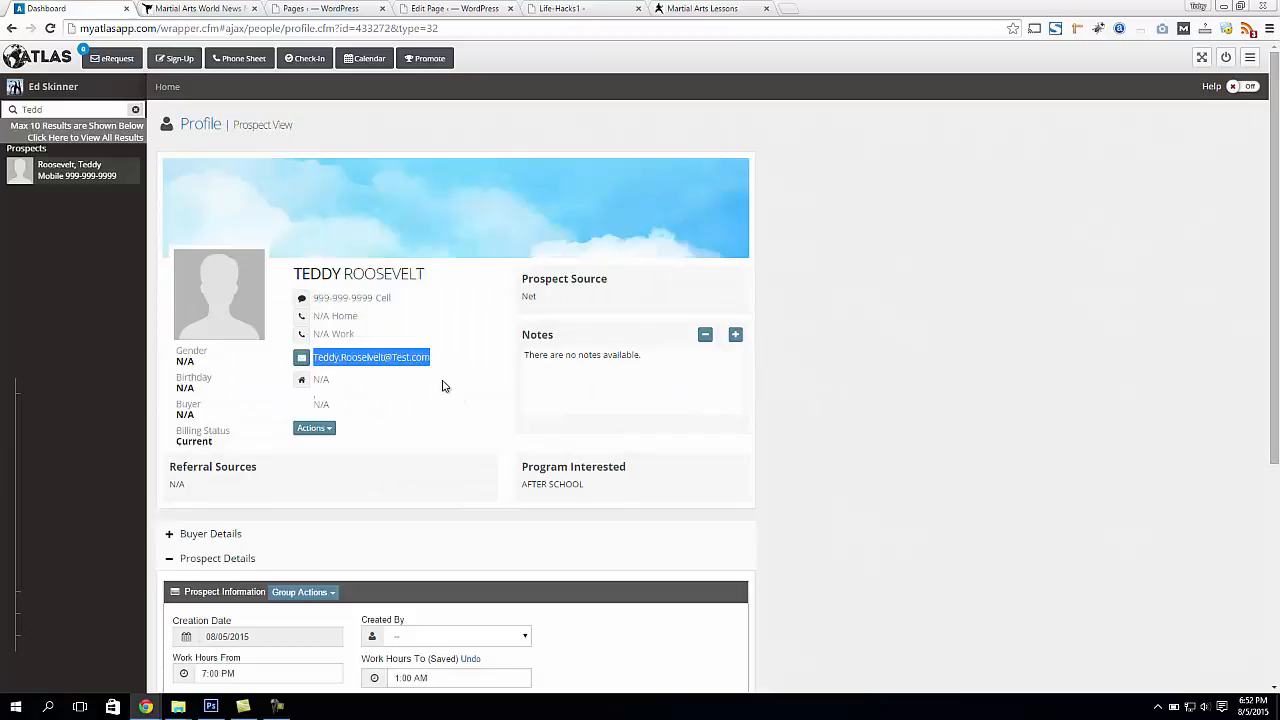
left_click(352, 358)
left_click_drag(316, 357, 501, 357)
left_click(417, 373)
left_click_drag(523, 487, 601, 514)
left_click(552, 483)
left_click_drag(521, 487, 642, 485)
left_click(838, 424)
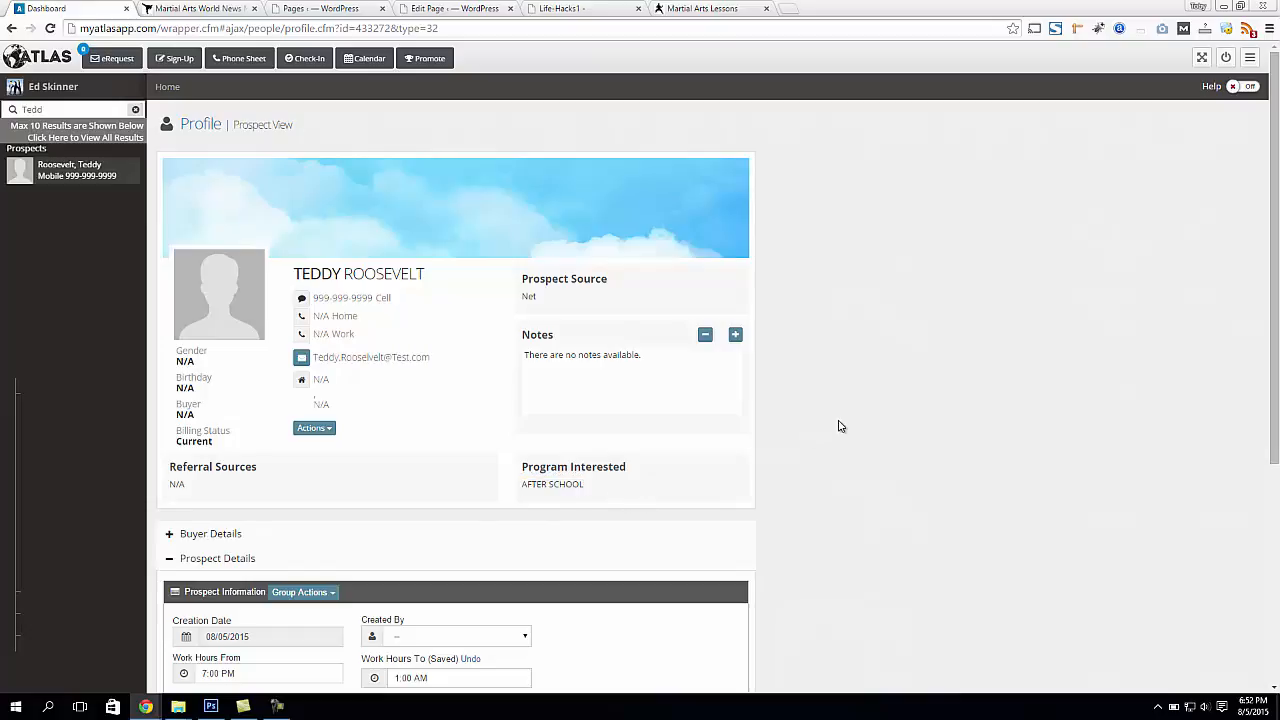
Clear the people search and reopen the Web Forms page to show its available form items
left_click(44, 110)
type("y")
left_click(135, 110)
left_click(78, 504)
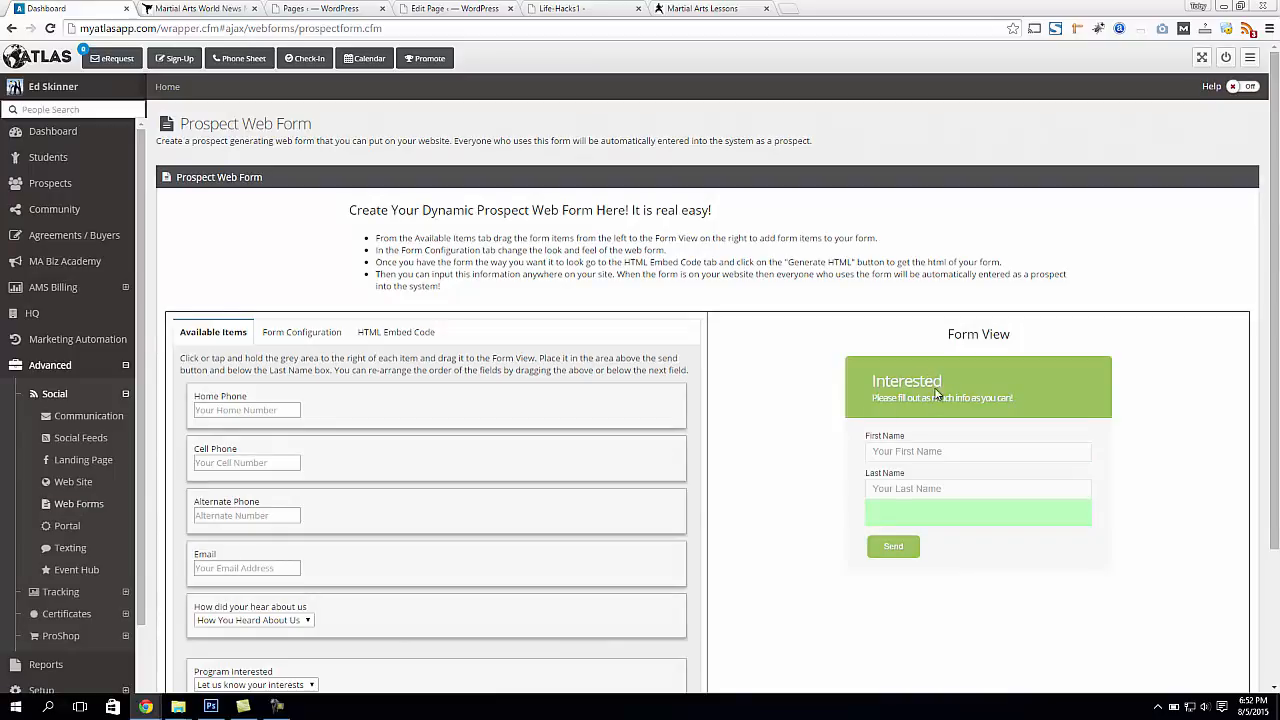
scroll(606, 400, "down", 1)
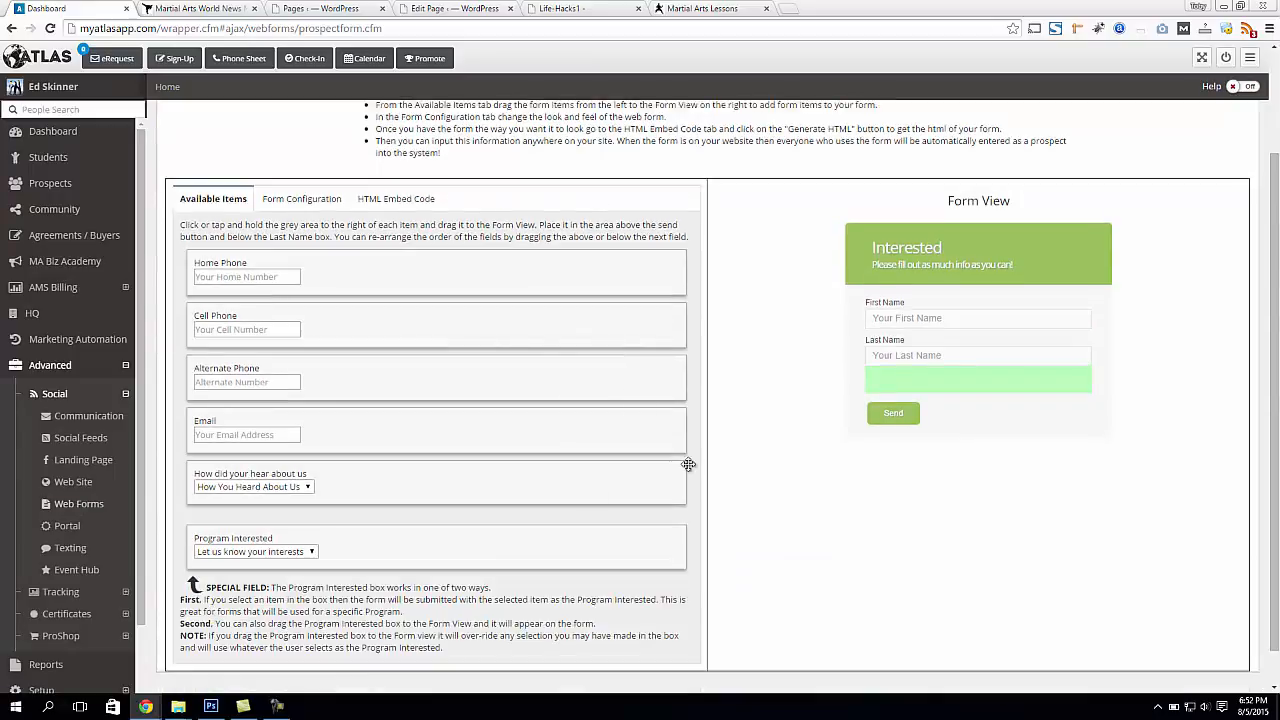